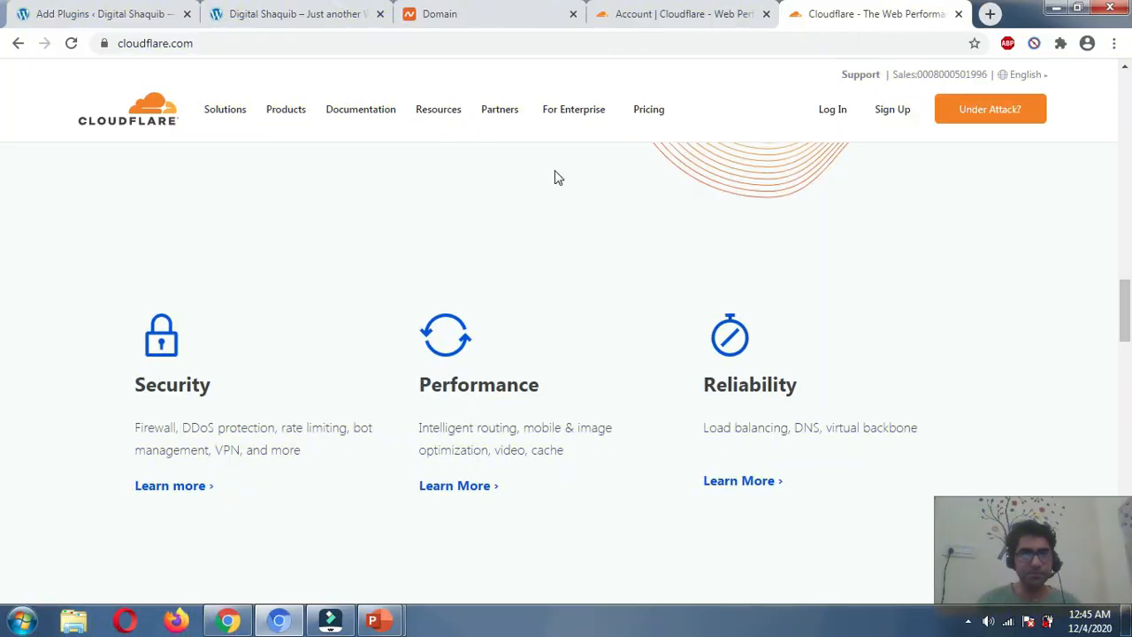
Add digitalshaquib.com as a new site in the Cloudflare account.
left_click(646, 18)
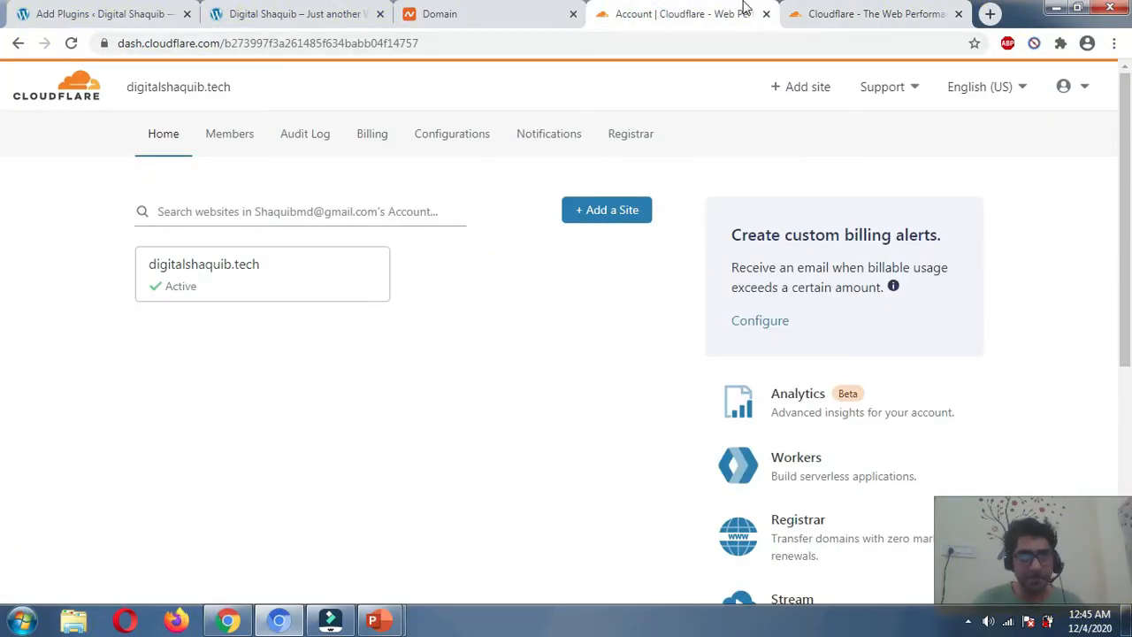
left_click(904, 11)
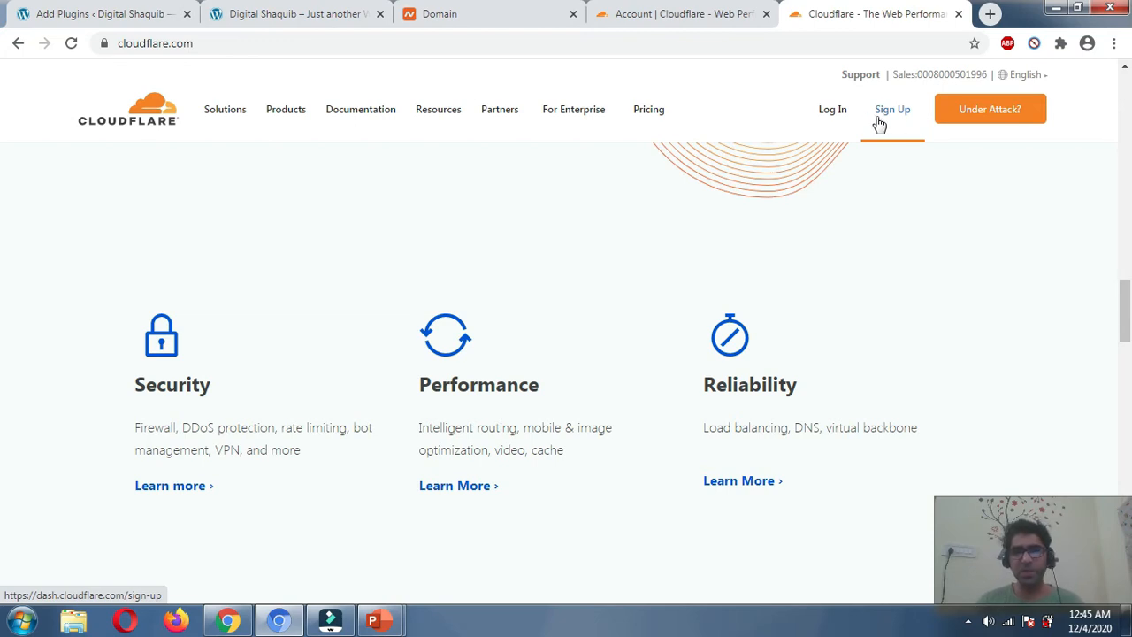
left_click(720, 12)
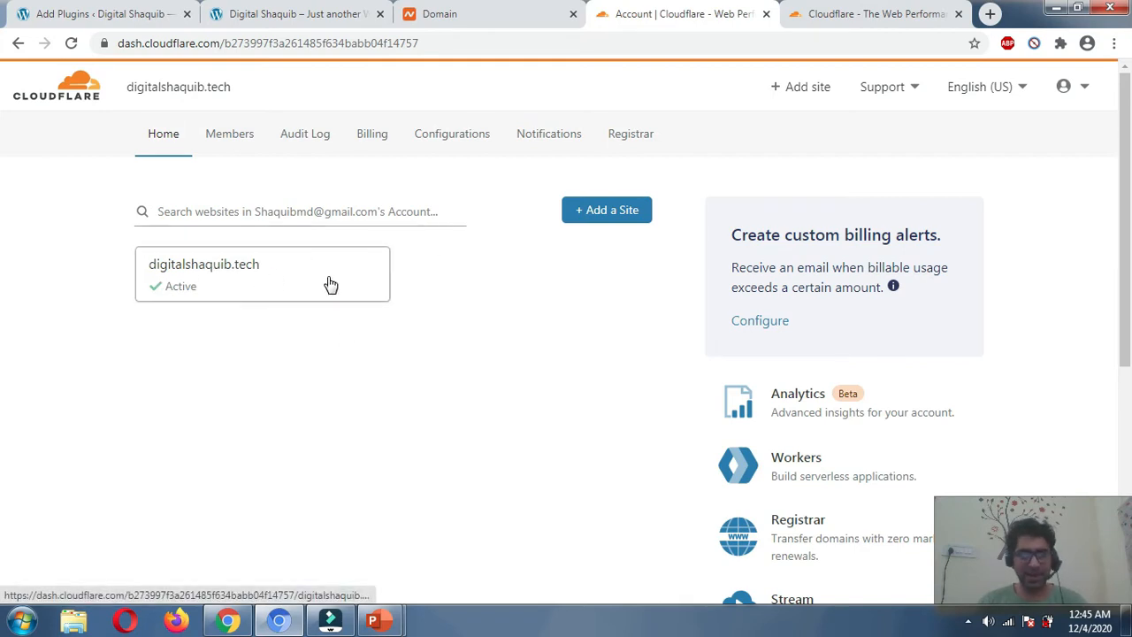
left_click(616, 212)
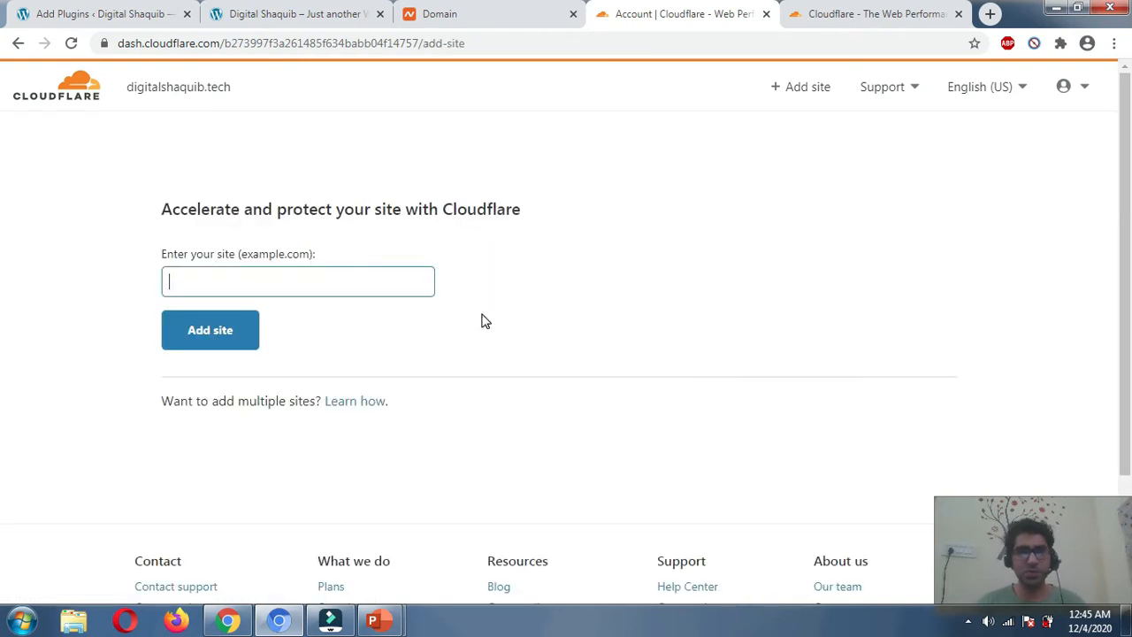
left_click(228, 284)
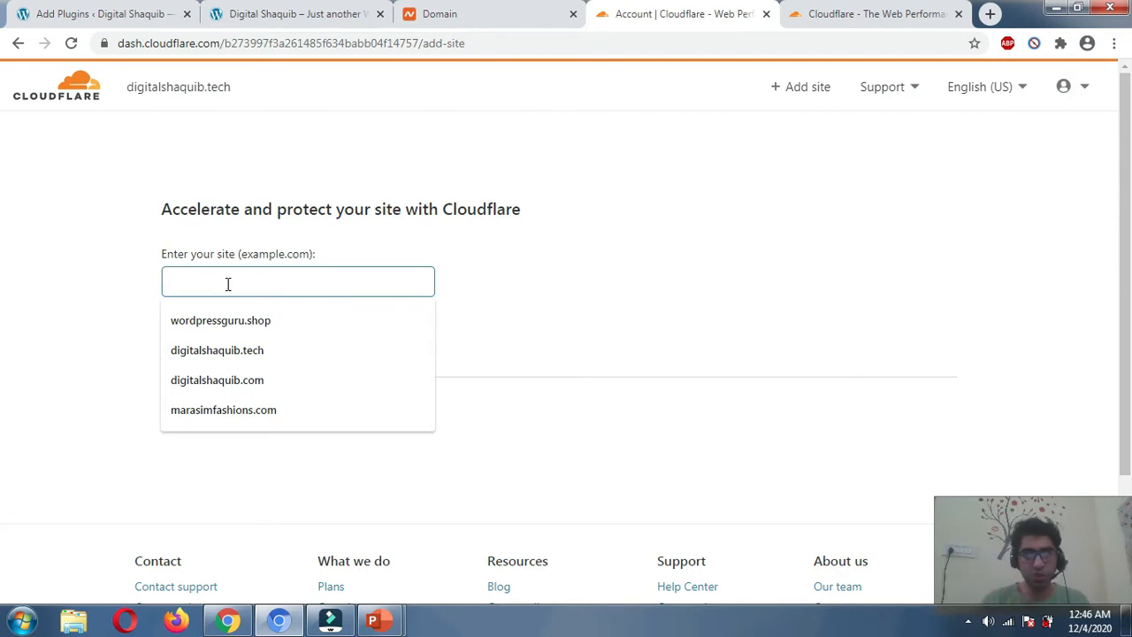
type("digit")
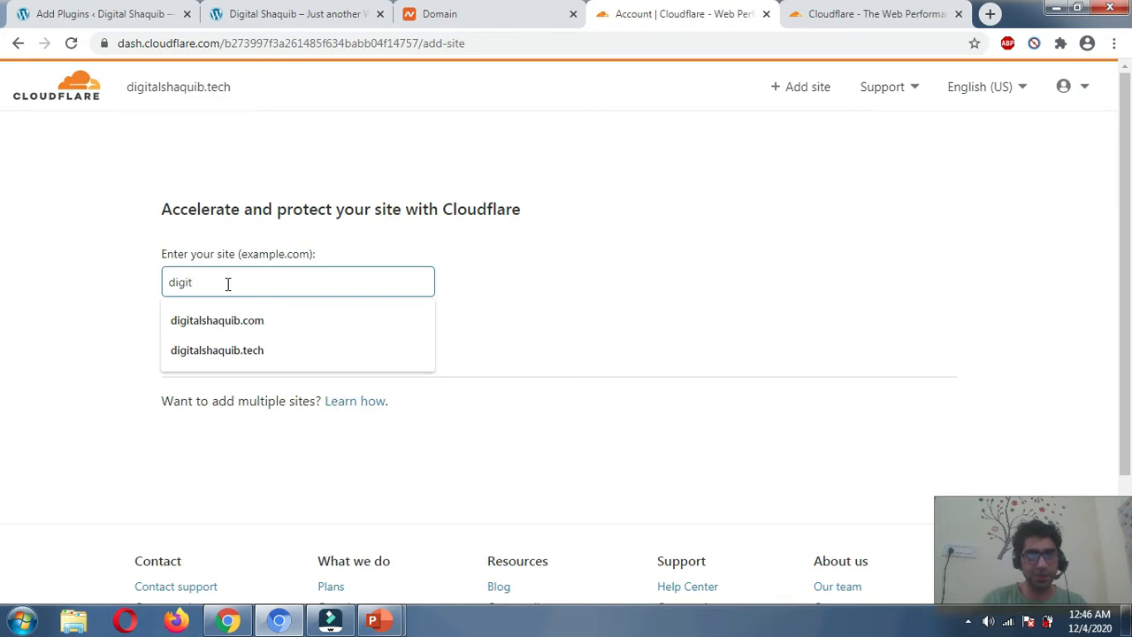
key("Down")
key("Tab")
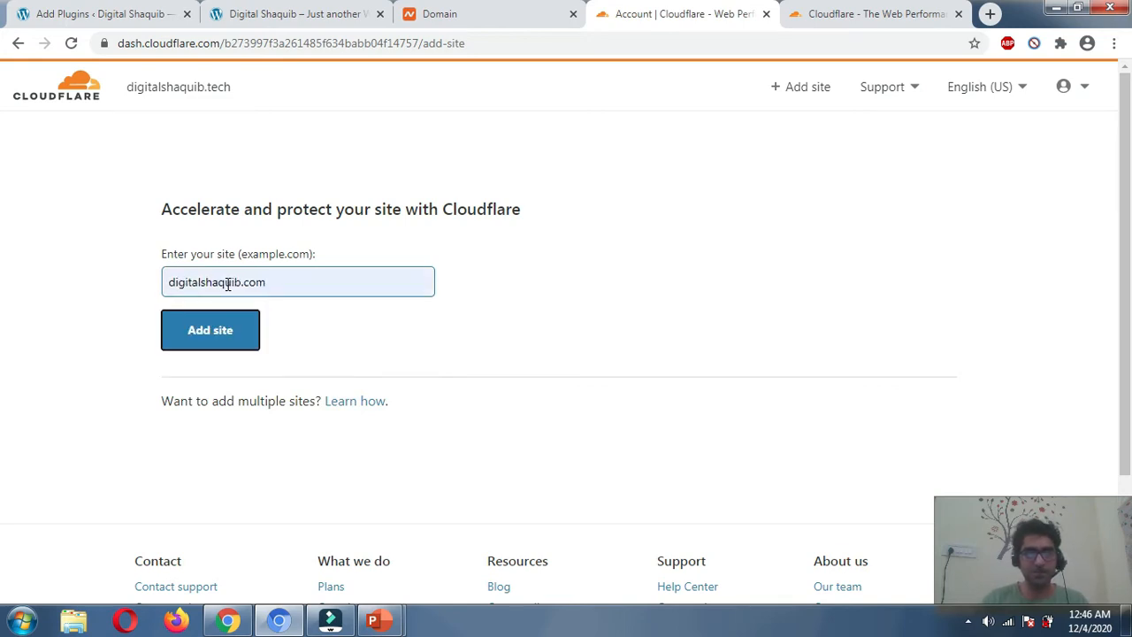
left_click(200, 329)
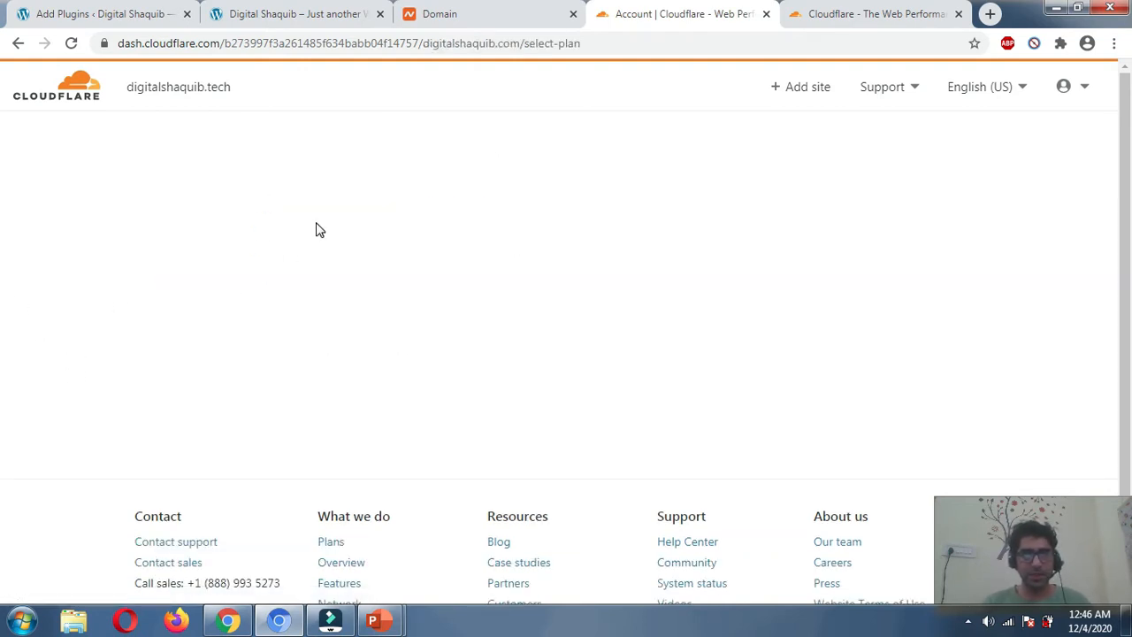
Select the Free plan at $0 per month for the site and continue with it.
scroll(142, 248, "down", 1)
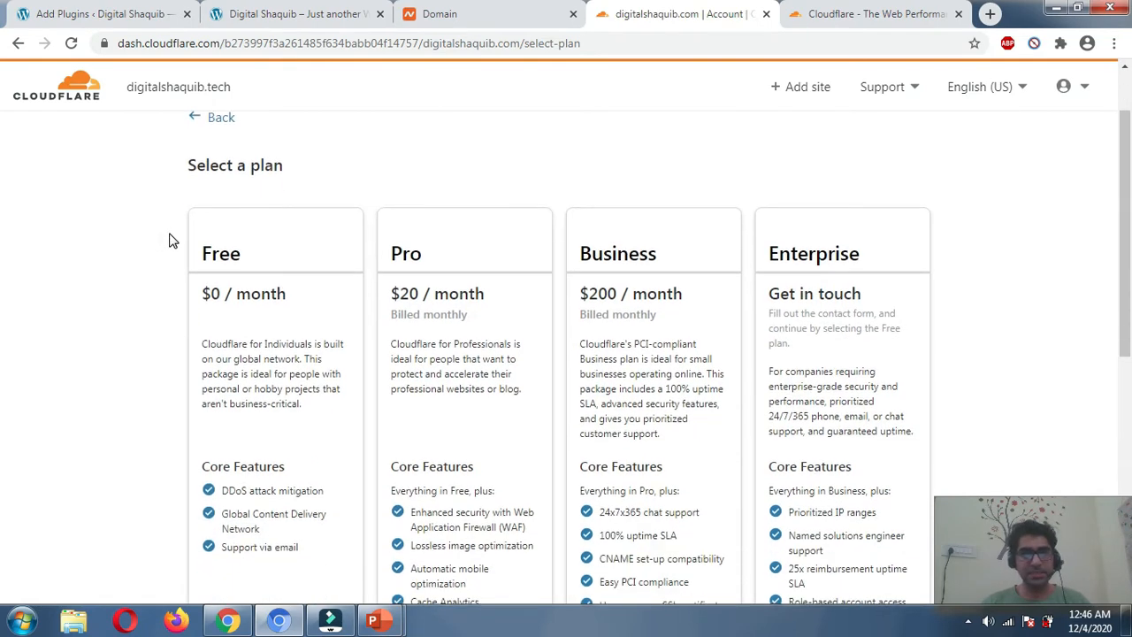
scroll(181, 237, "down", 3)
left_click(286, 197)
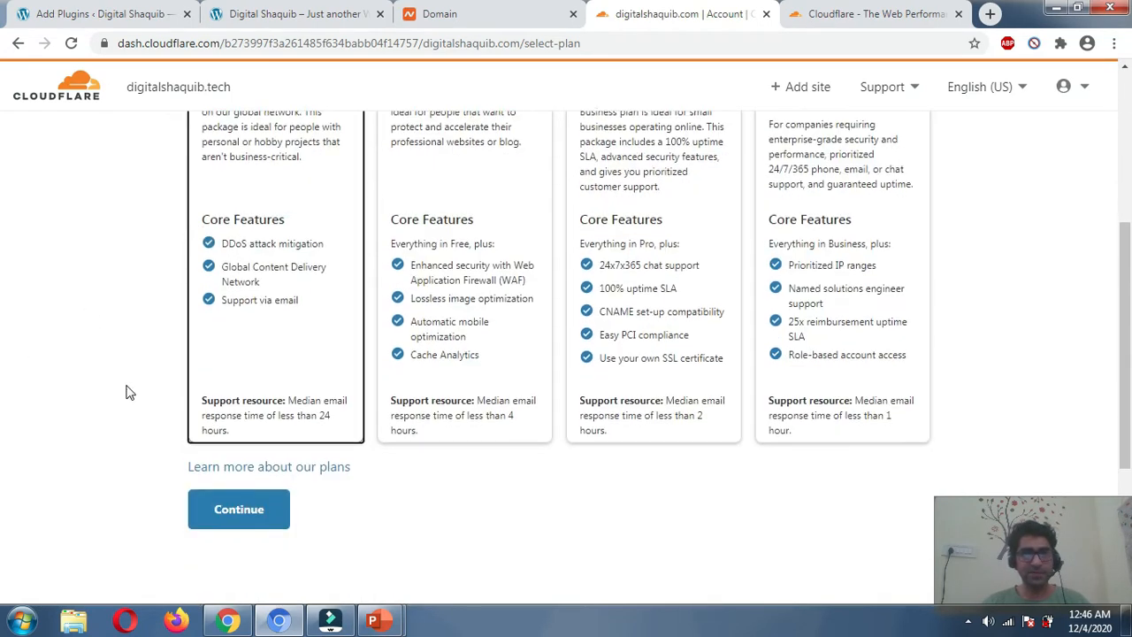
scroll(132, 371, "up", 2)
scroll(177, 389, "down", 3)
left_click(226, 427)
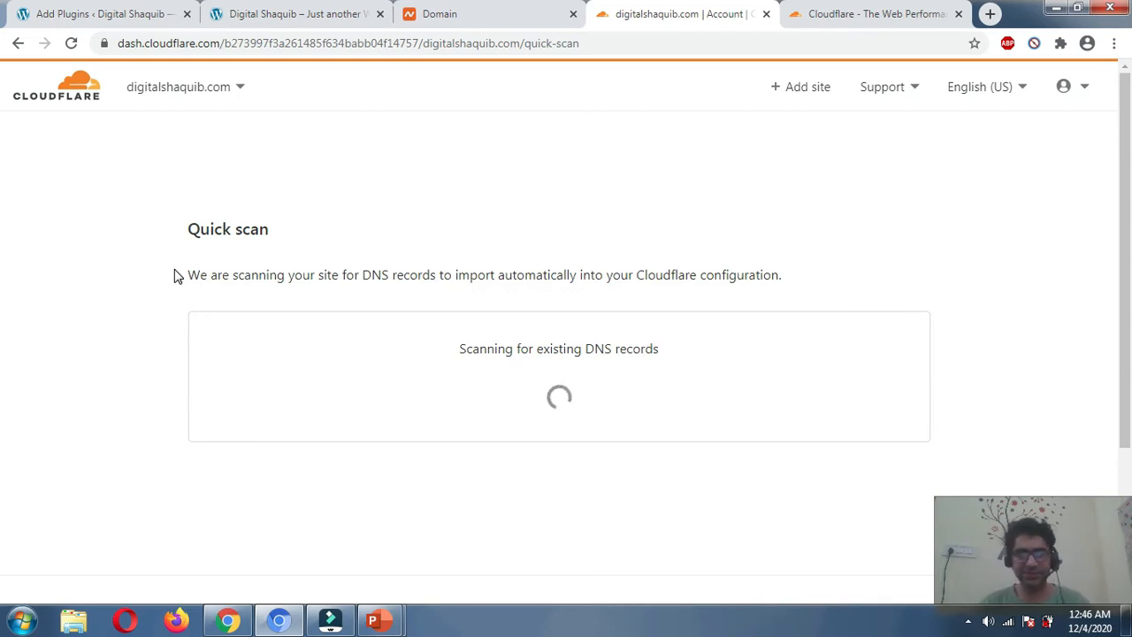
Accept the scanned DNS records and continue with the default method of changing nameservers.
scroll(195, 265, "down", 2)
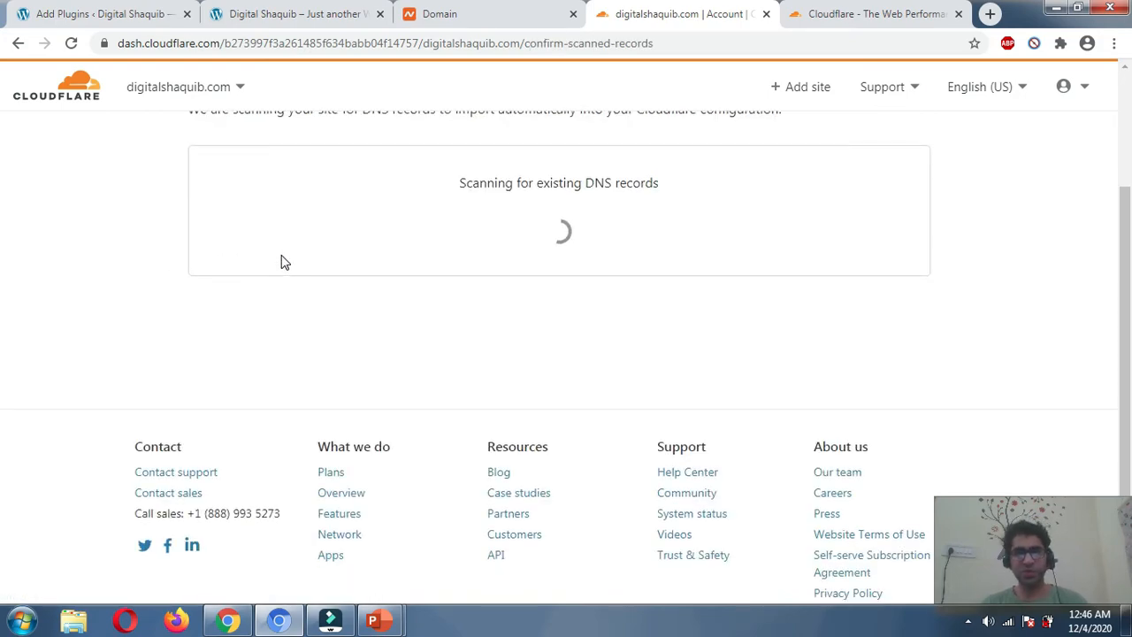
scroll(274, 265, "down", 4)
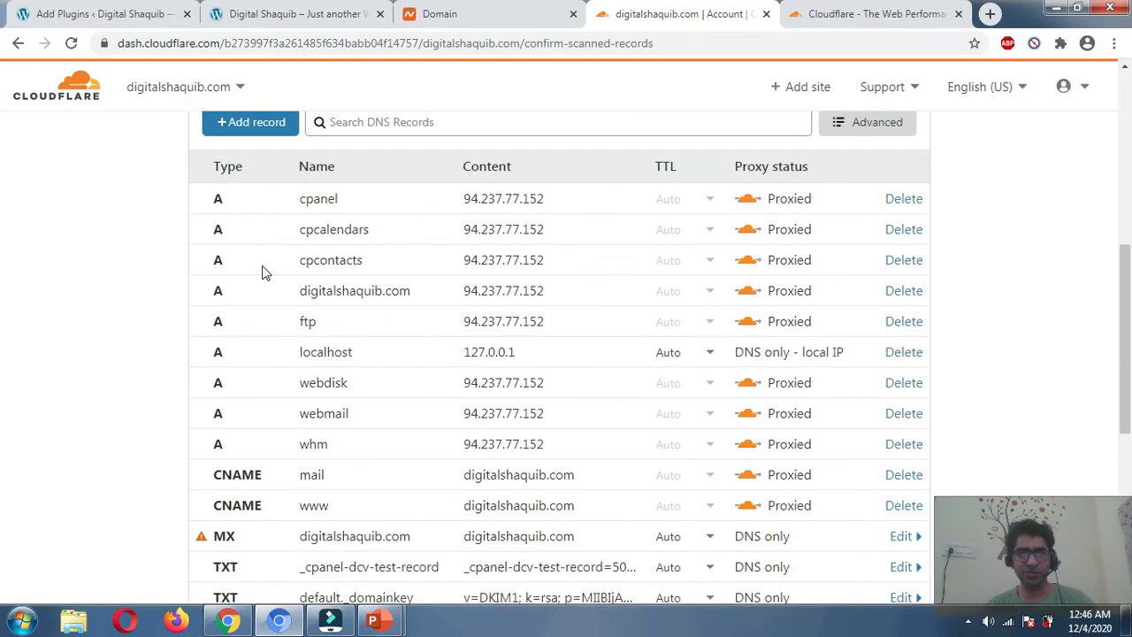
scroll(259, 270, "down", 5)
left_click(246, 285)
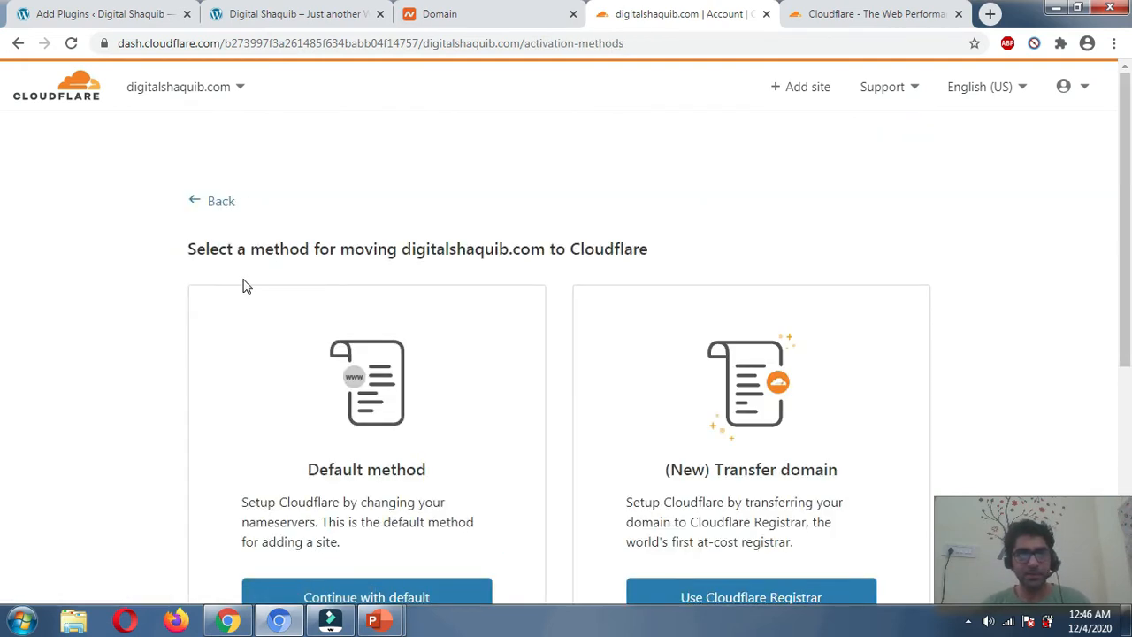
scroll(256, 270, "down", 2)
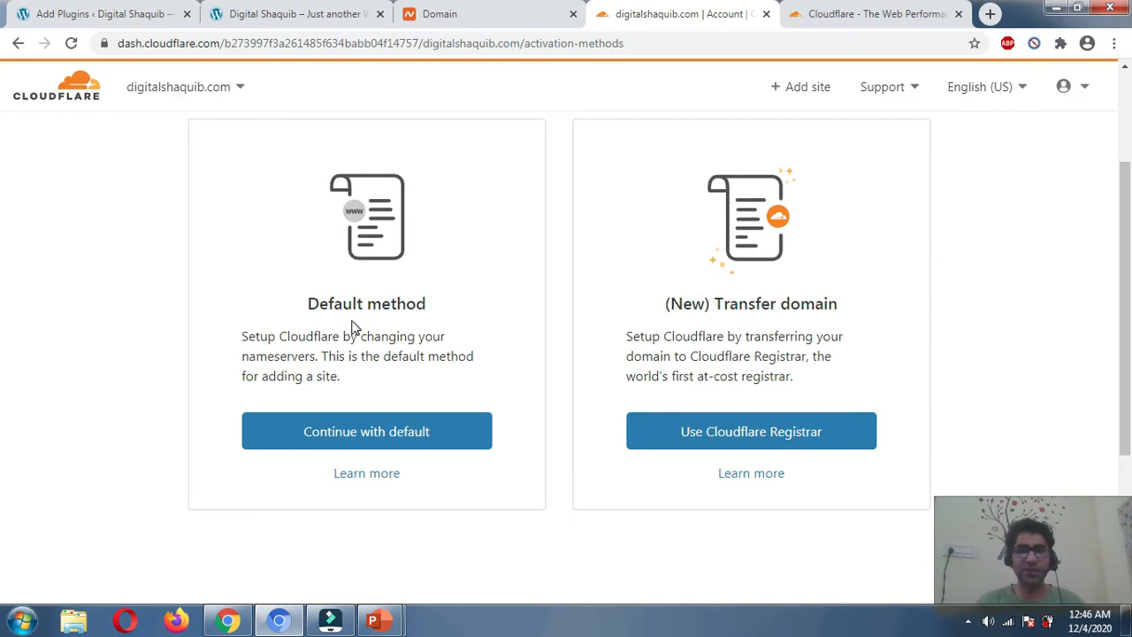
left_click(343, 434)
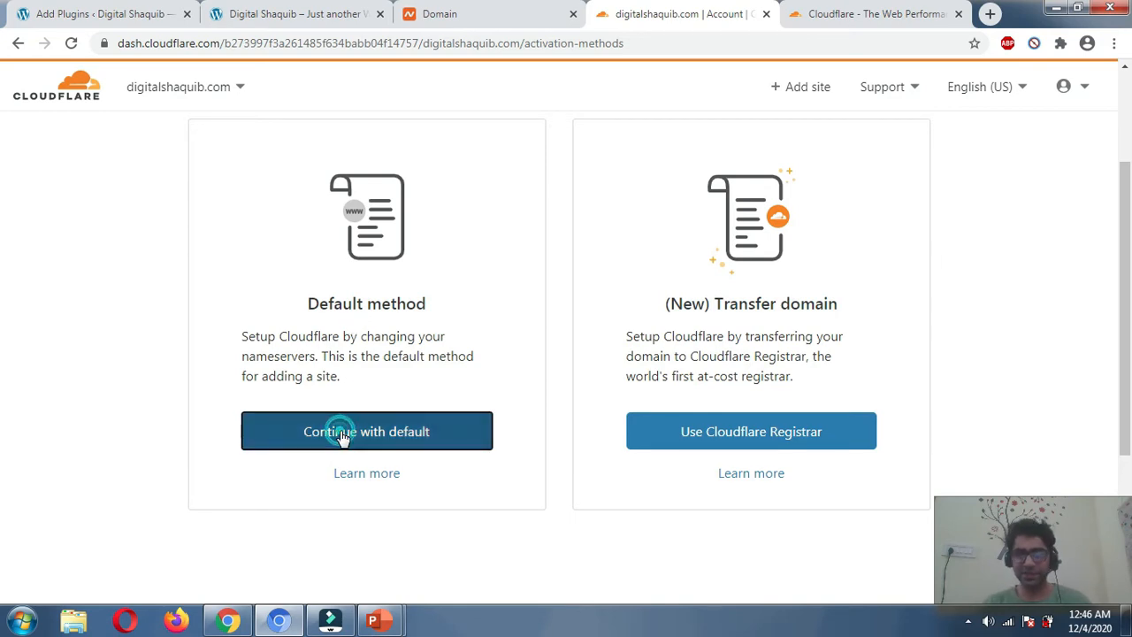
Read through the instructions for changing the domain's nameservers.
scroll(206, 249, "down", 1)
scroll(206, 249, "up", 1)
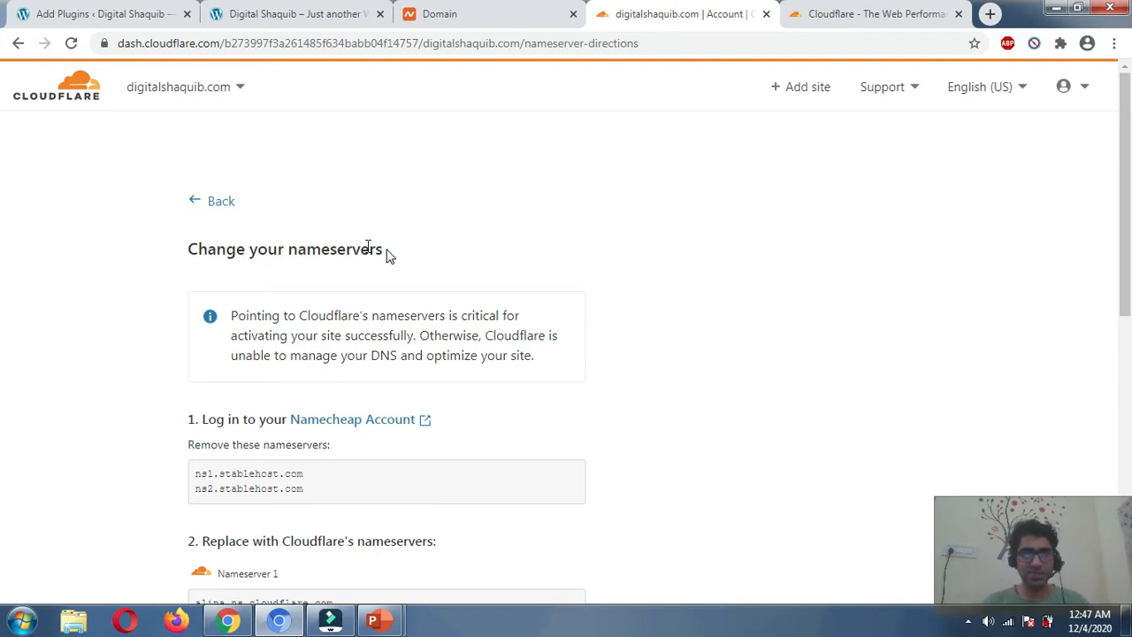
left_click_drag(387, 253, 121, 255)
scroll(142, 261, "down", 1)
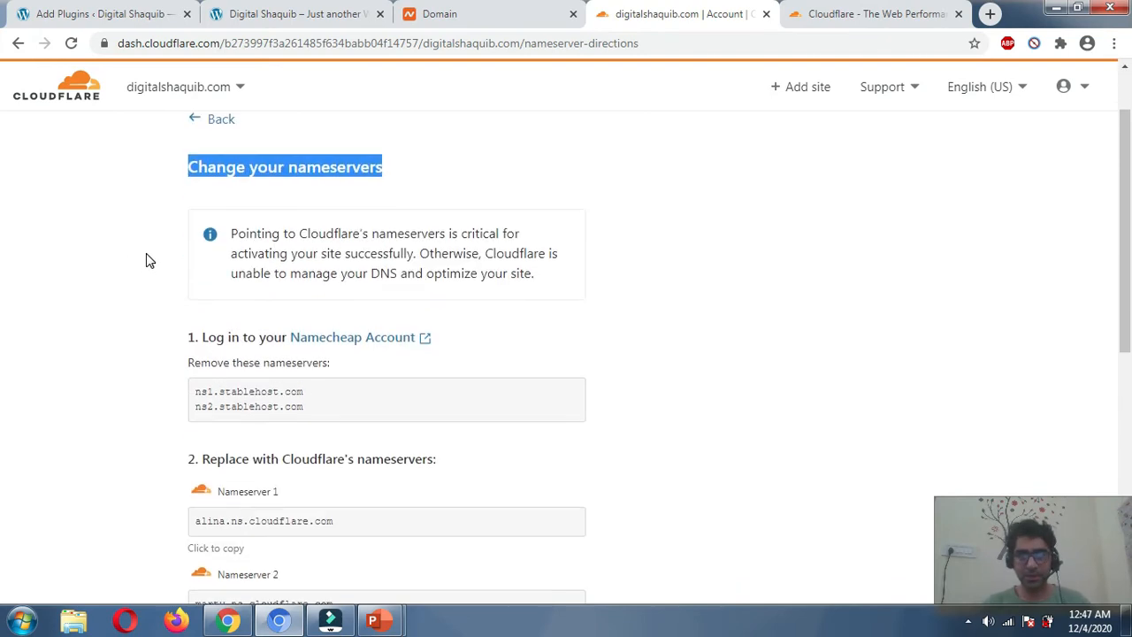
scroll(152, 264, "down", 2)
scroll(154, 267, "up", 1)
scroll(160, 264, "down", 1)
scroll(177, 258, "up", 1)
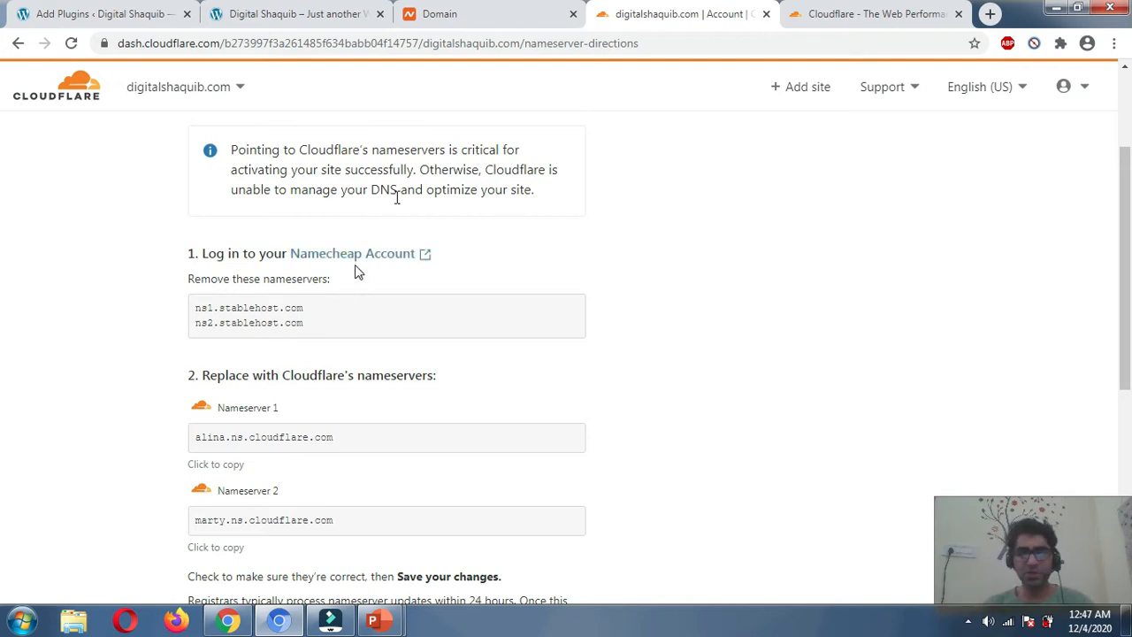
Open the account dashboard in Namecheap and return to Cloudflare's nameserver instructions.
left_click(518, 9)
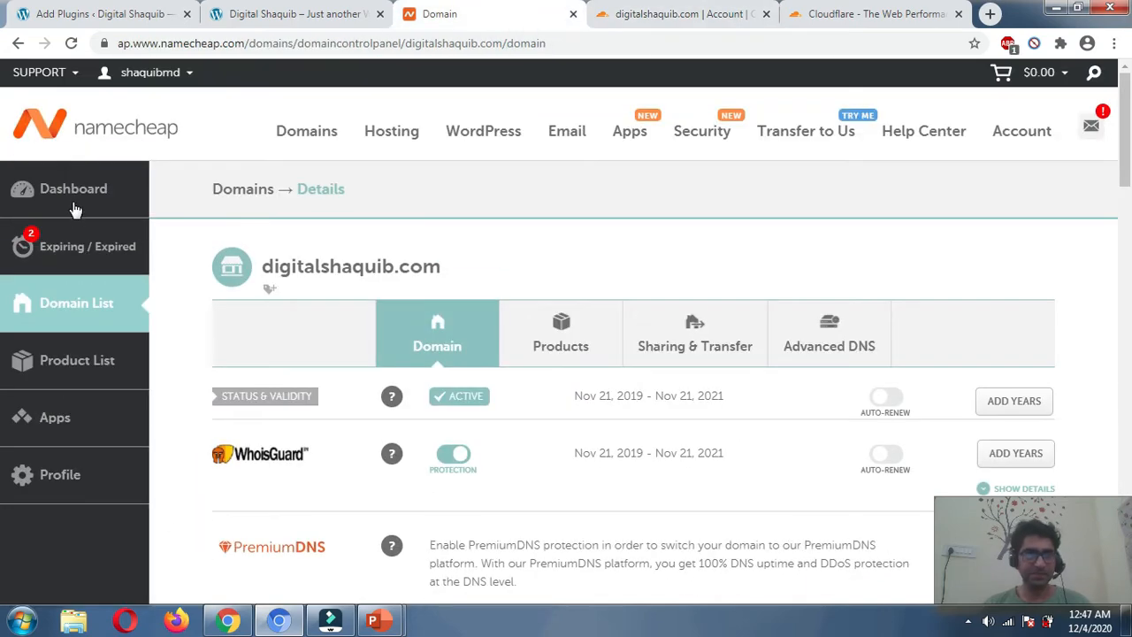
left_click(696, 13)
scroll(301, 241, "down", 1)
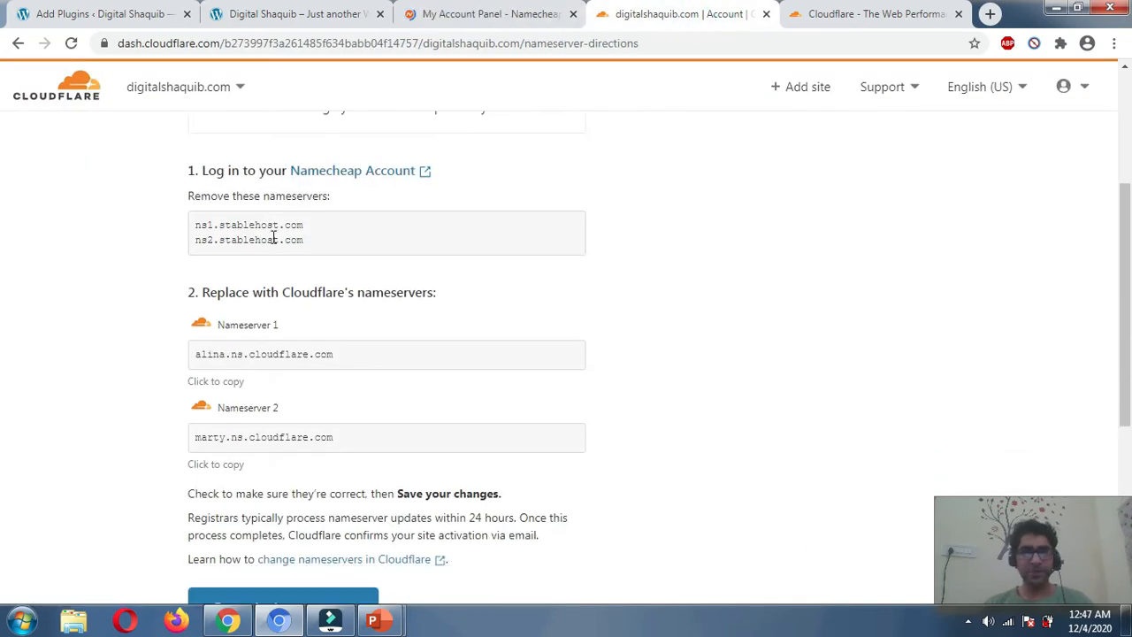
Examine which nameservers must be removed and which Cloudflare nameservers replace them.
left_click_drag(298, 196, 235, 197)
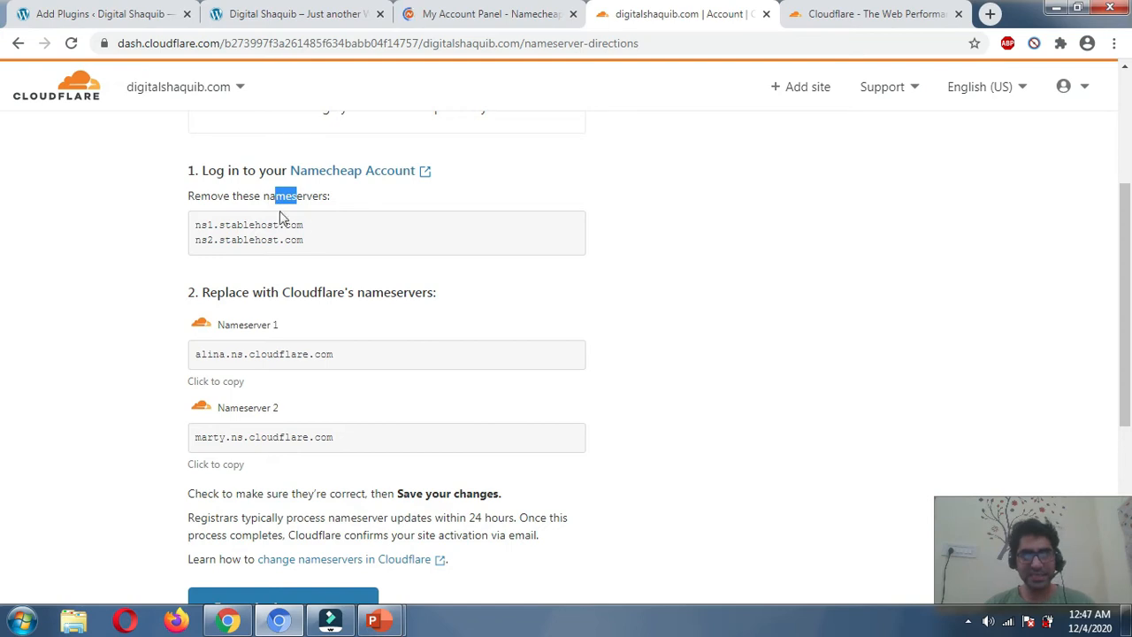
left_click_drag(313, 227, 231, 241)
left_click(229, 243)
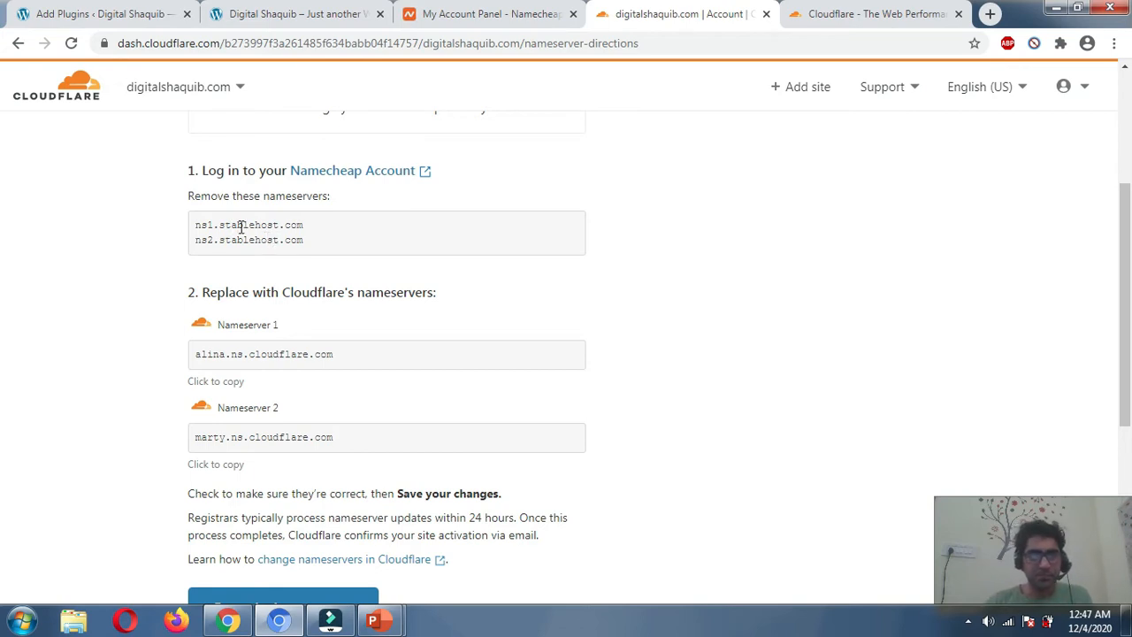
left_click_drag(306, 225, 207, 227)
scroll(266, 257, "down", 1)
left_click_drag(412, 207, 319, 218)
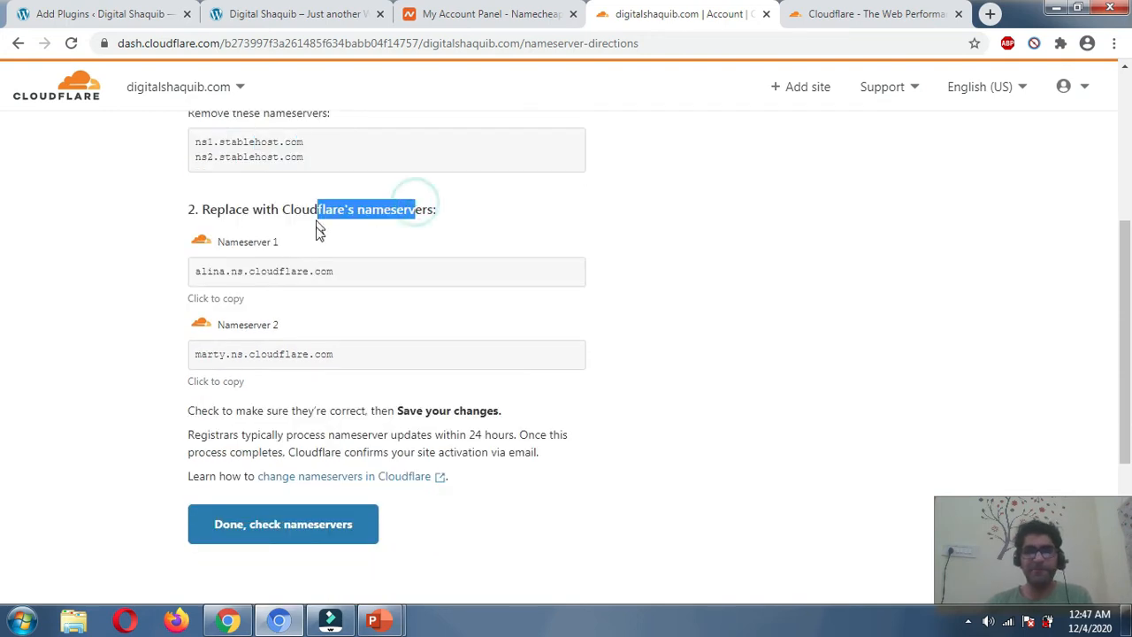
left_click_drag(362, 272, 234, 281)
left_click_drag(366, 352, 203, 369)
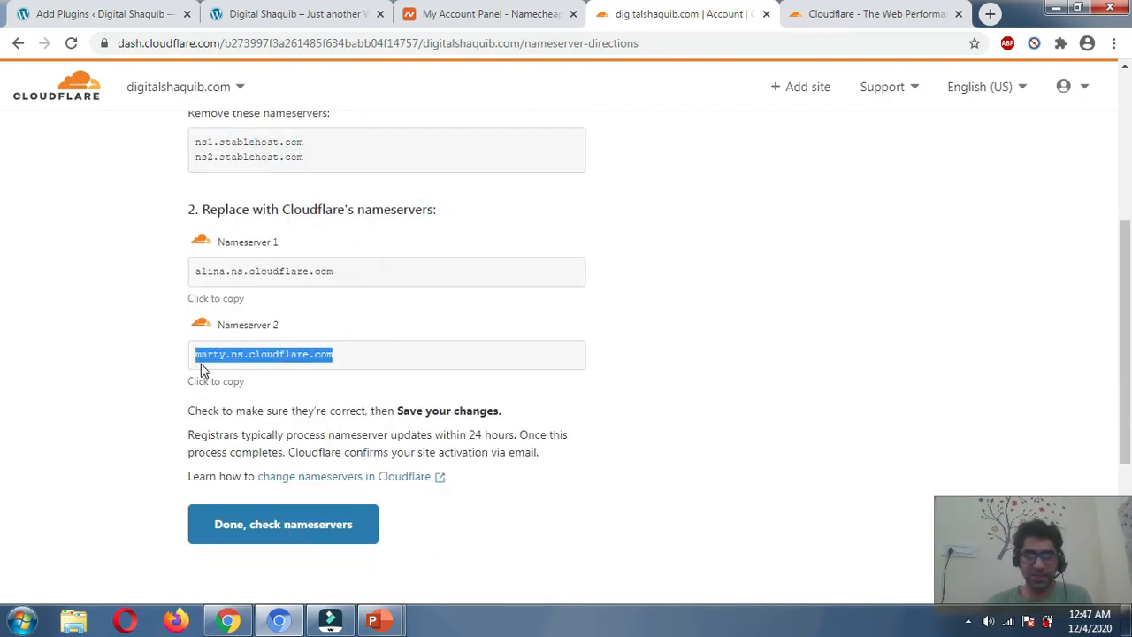
scroll(358, 297, "up", 2)
Switch to Namecheap and open the management page of digitalshaquib.com at its Nameservers section.
left_click(447, 11)
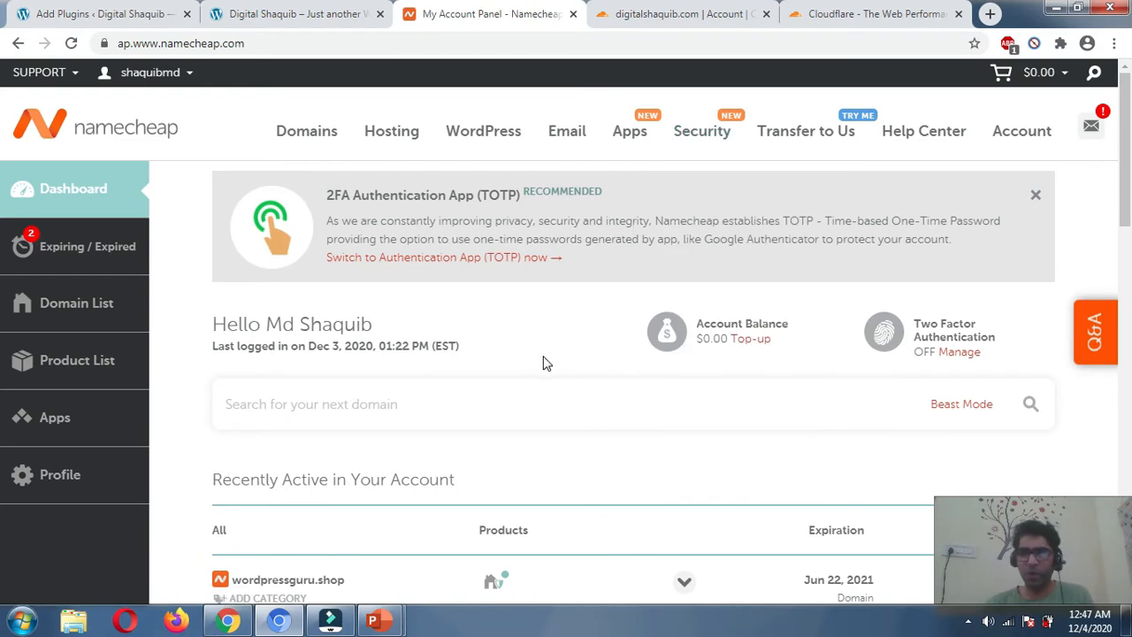
scroll(543, 311, "down", 5)
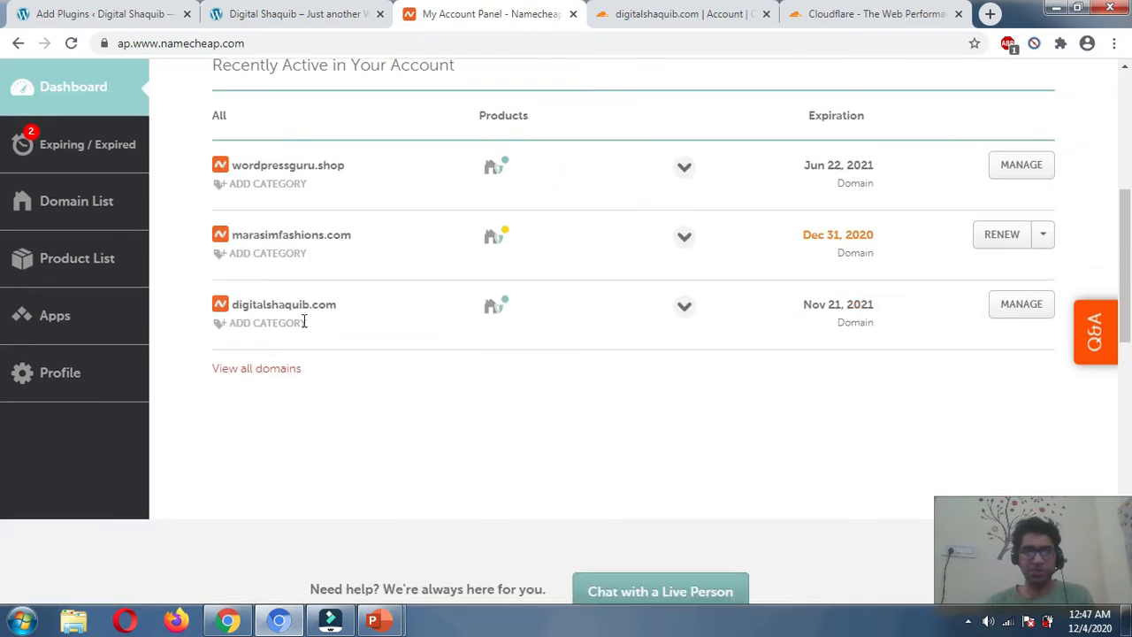
left_click_drag(308, 240, 237, 239)
left_click(1013, 226)
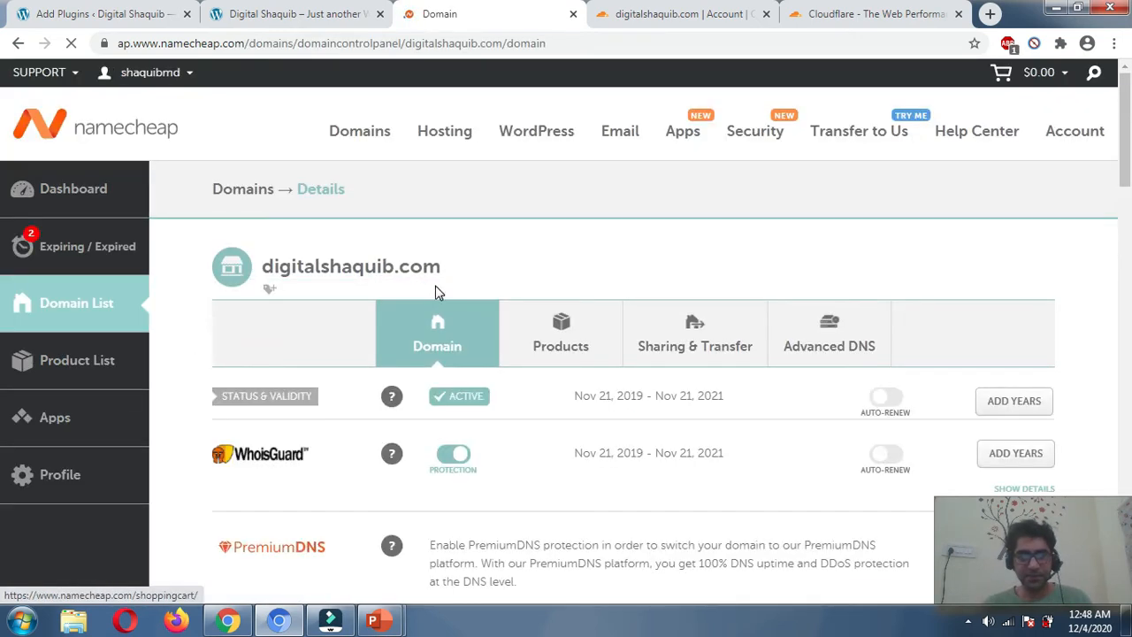
scroll(399, 328, "down", 5)
scroll(617, 281, "up", 1)
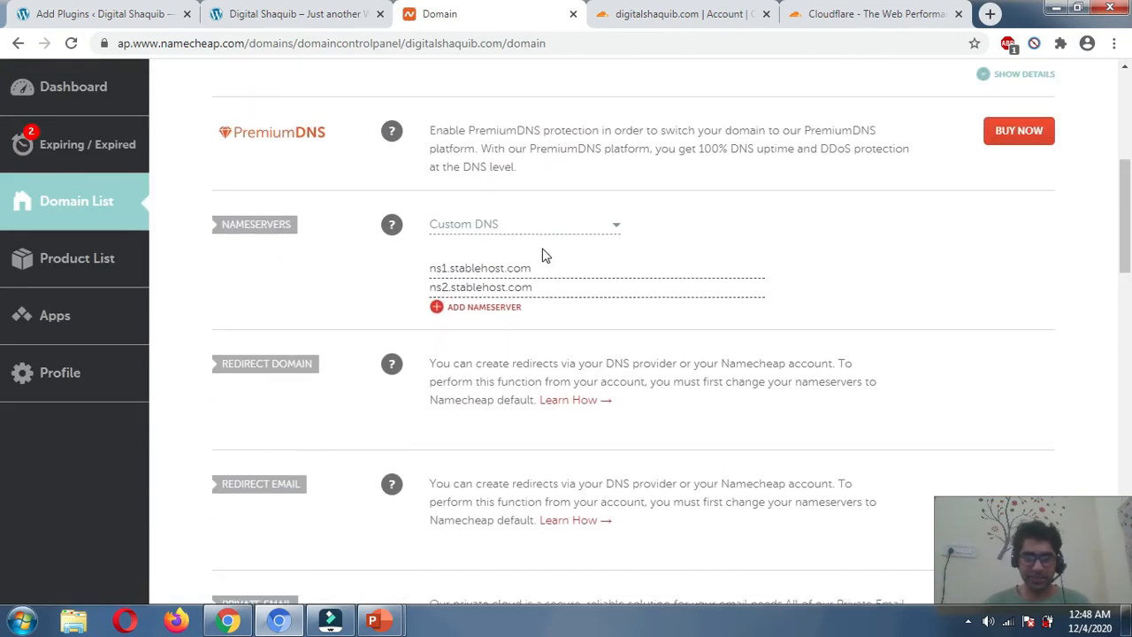
Replace the first custom DNS nameserver in Namecheap with alina.ns.cloudflare.com, copied from Cloudflare's instructions.
left_click_drag(542, 262, 427, 265)
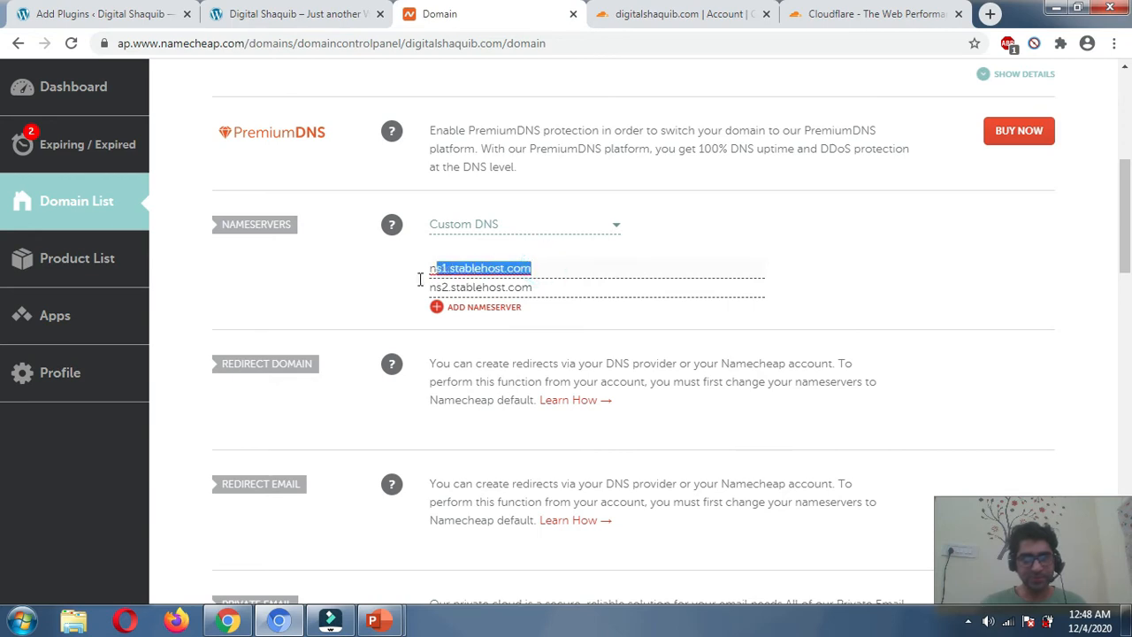
left_click(675, 9)
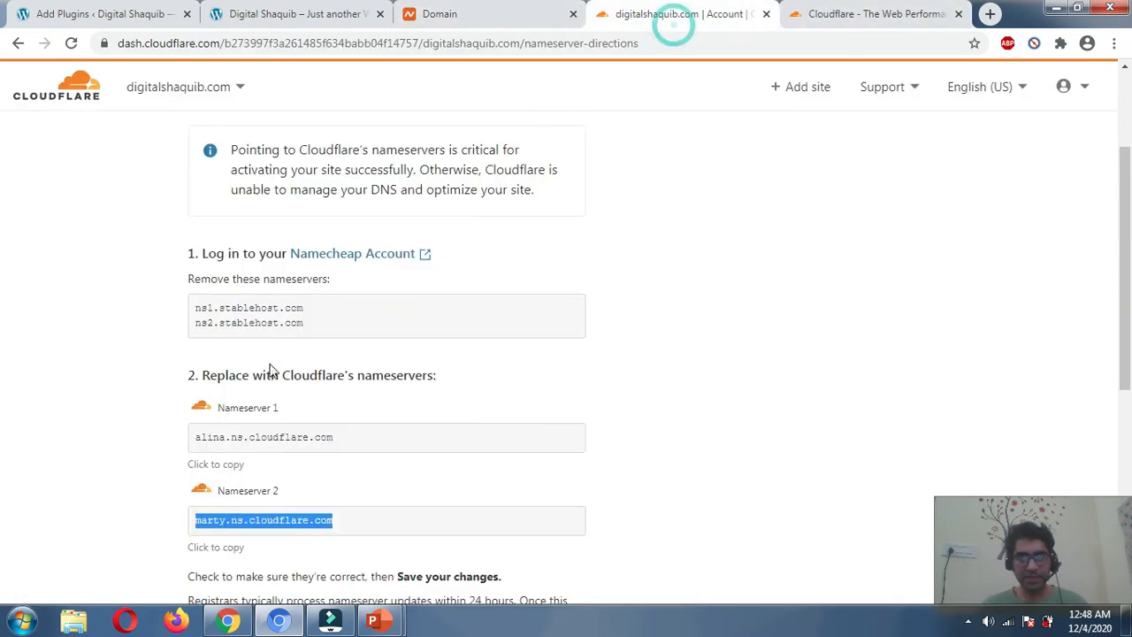
left_click(350, 305)
left_click_drag(243, 311, 305, 324)
left_click(548, 16)
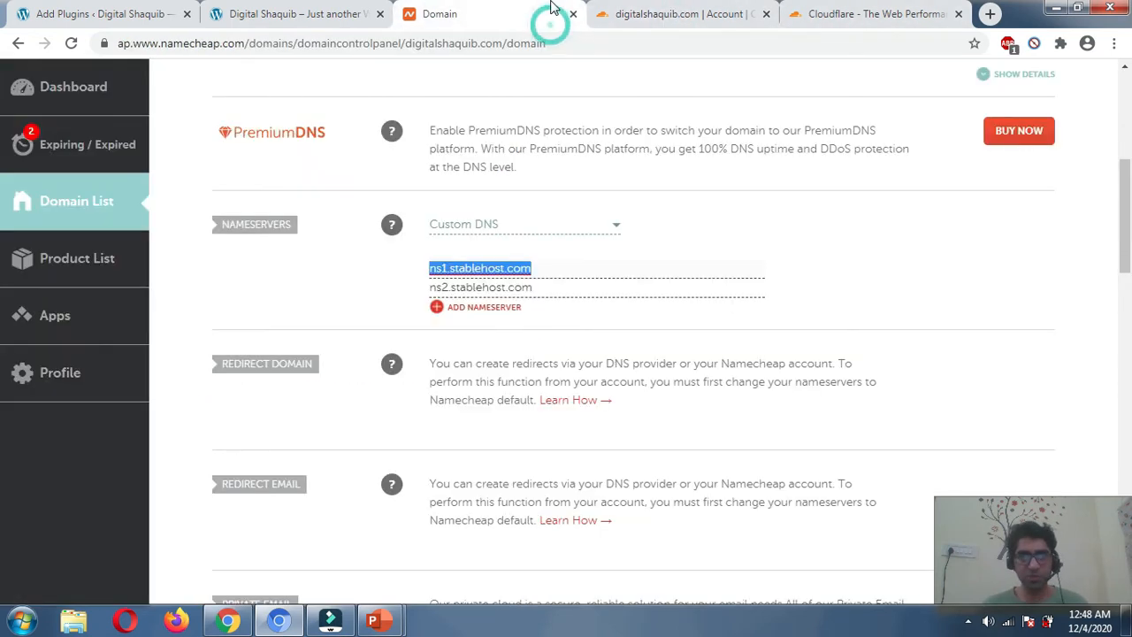
left_click(675, 14)
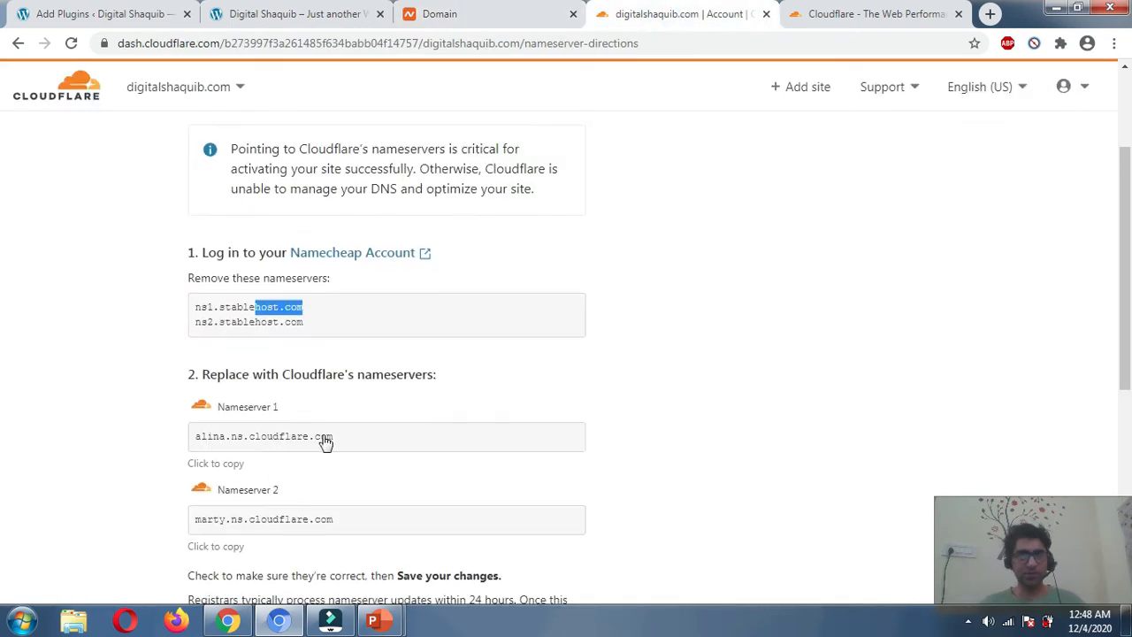
scroll(323, 266, "down", 2)
left_click(323, 271)
left_click(324, 272)
key("ctrl+c")
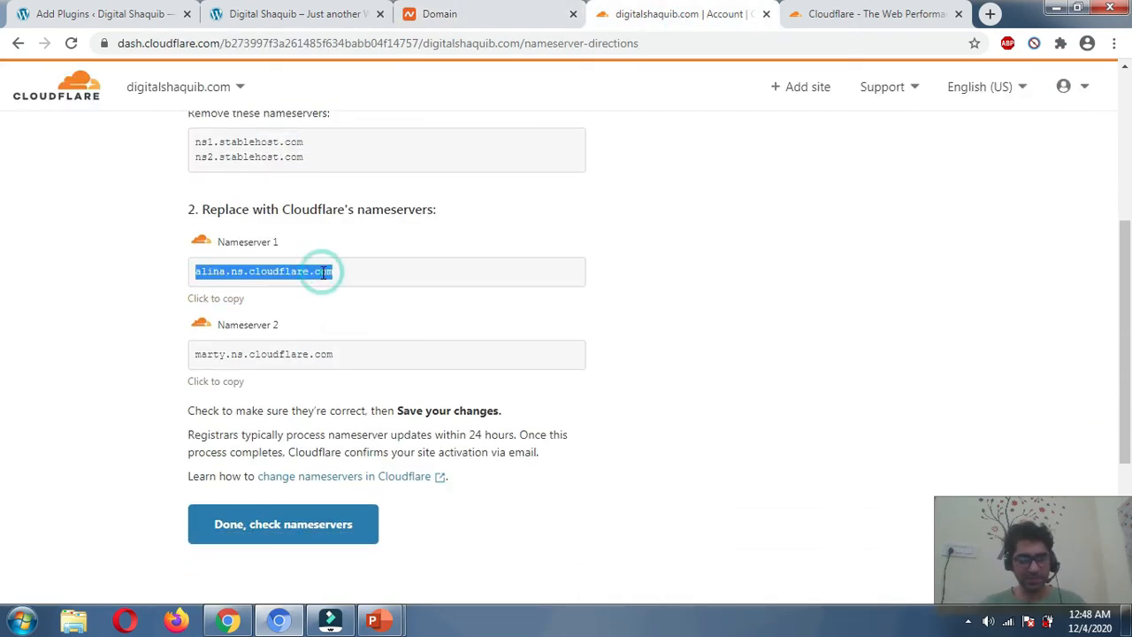
left_click(482, 20)
key("ctrl+v")
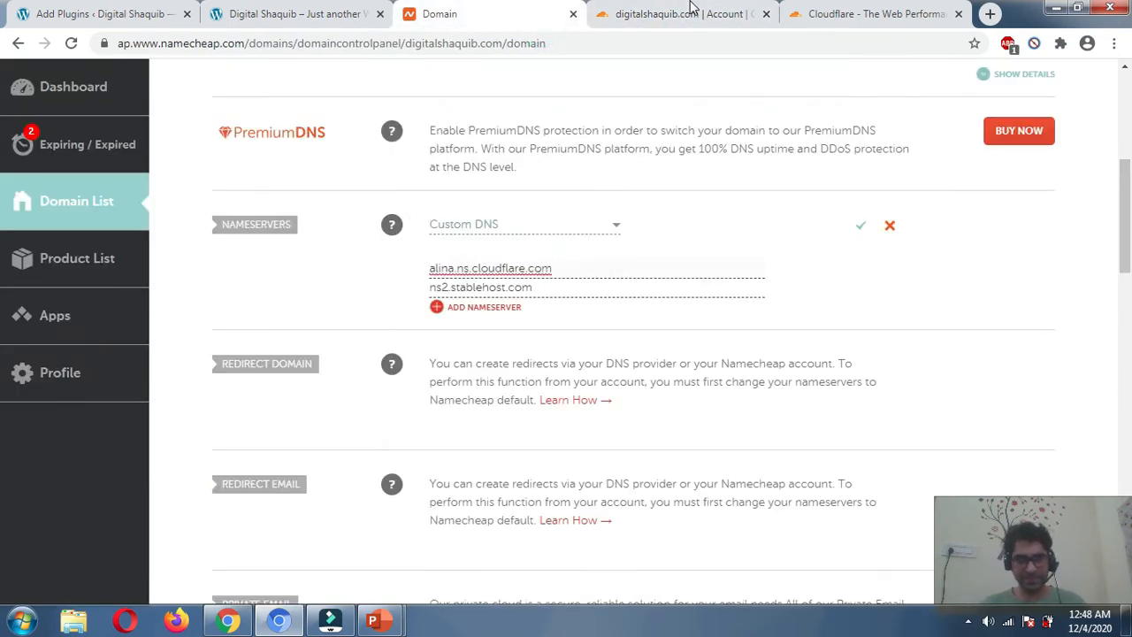
Replace the second custom DNS nameserver in Namecheap with marty.ns.cloudflare.com, copied from Cloudflare's instructions.
left_click(681, 13)
double_click(299, 356)
left_click(297, 358)
key("ctrl+c")
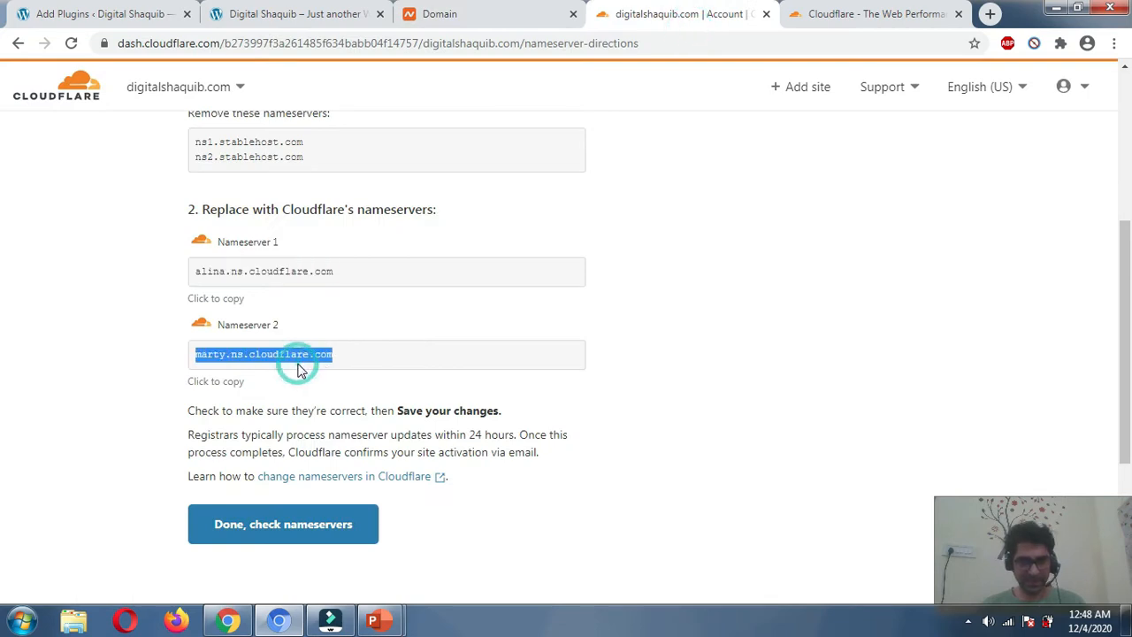
left_click(519, 16)
triple_click(474, 288)
key("ctrl+v")
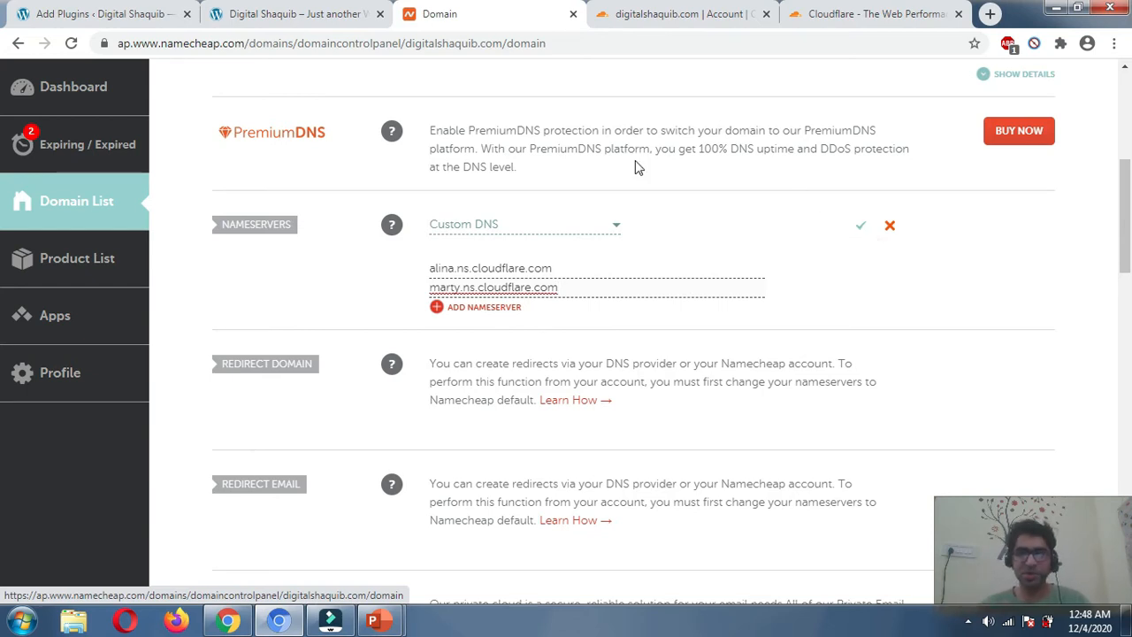
Return to Cloudflare, request the nameserver check for digitalshaquib.com and postpone the Quick Start Guide.
scroll(784, 192, "up", 3)
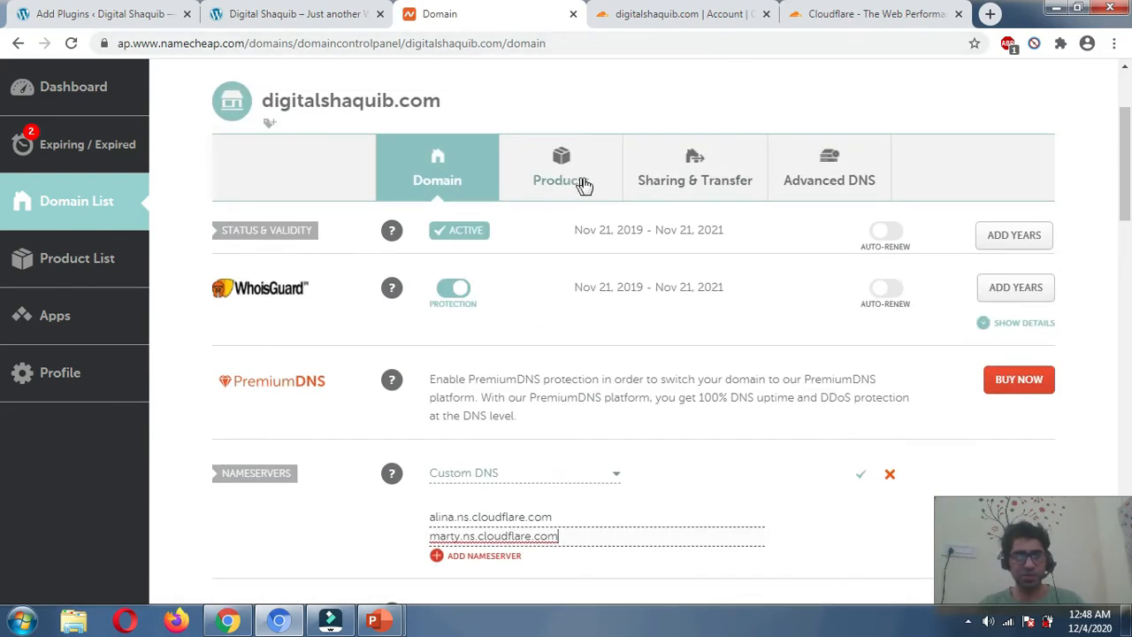
scroll(581, 185, "up", 2)
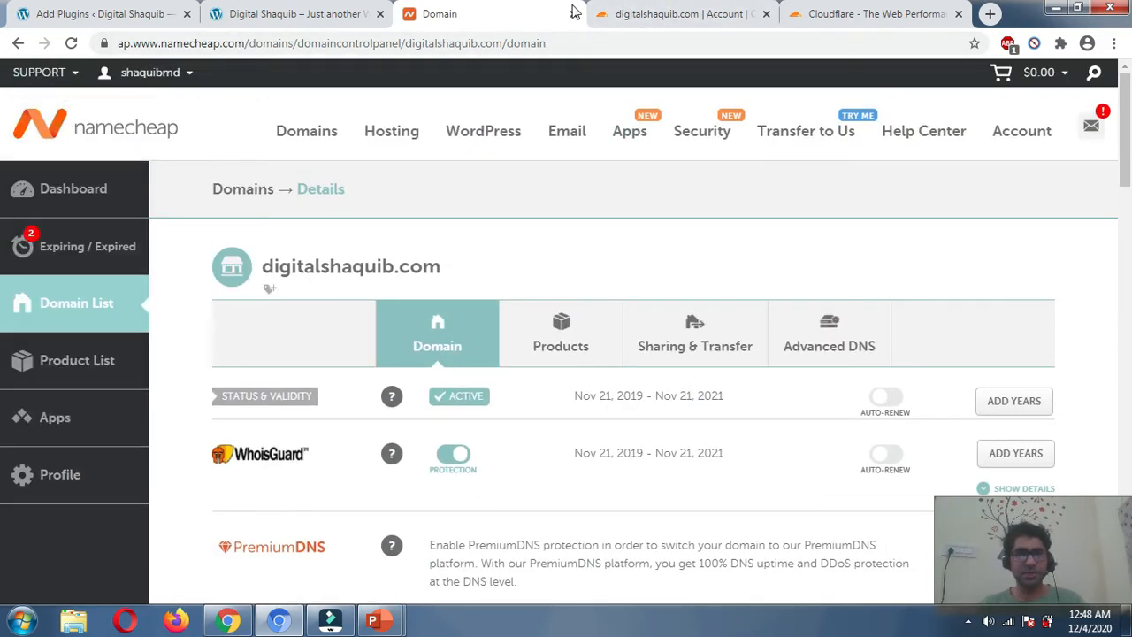
left_click(666, 14)
scroll(359, 387, "down", 2)
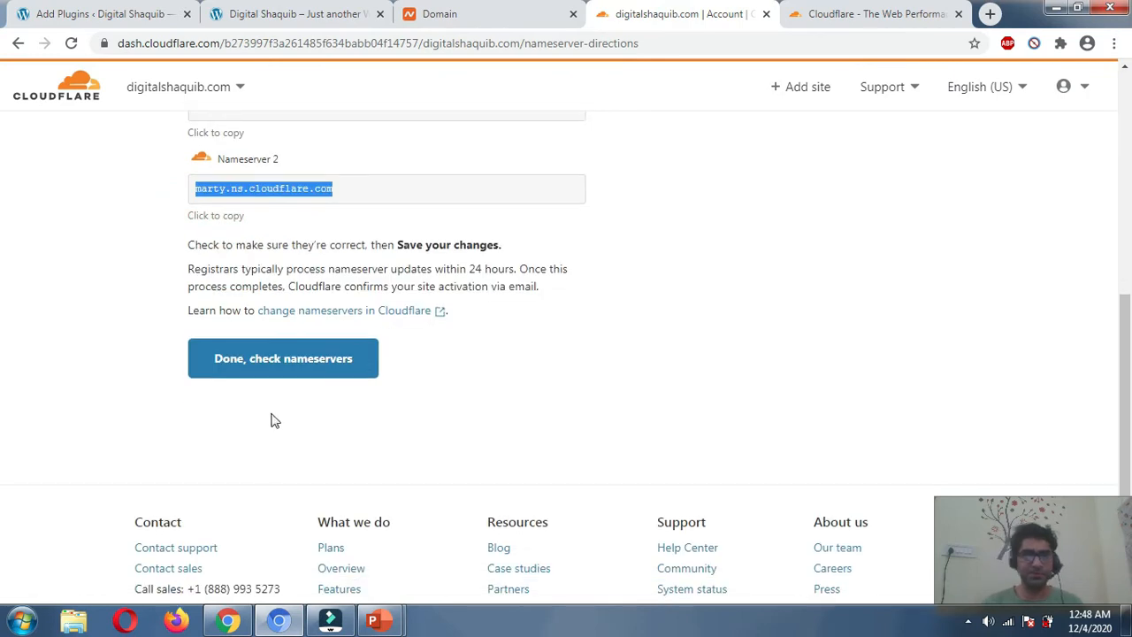
scroll(346, 392, "up", 1)
scroll(257, 397, "up", 1)
scroll(245, 404, "down", 1)
left_click(226, 441)
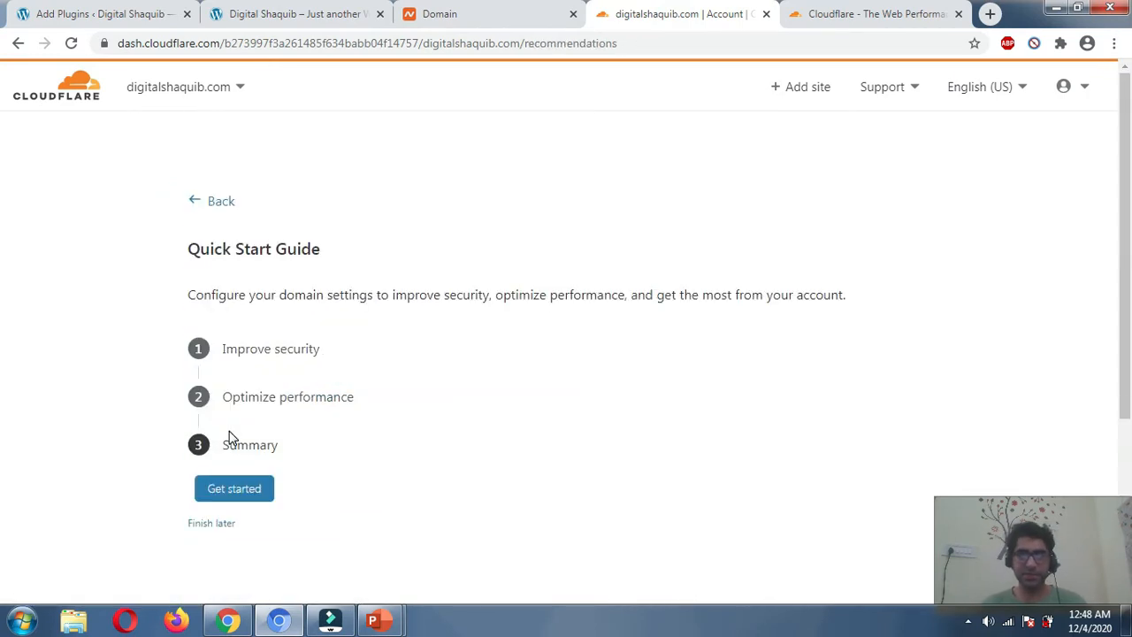
scroll(325, 552, "down", 2)
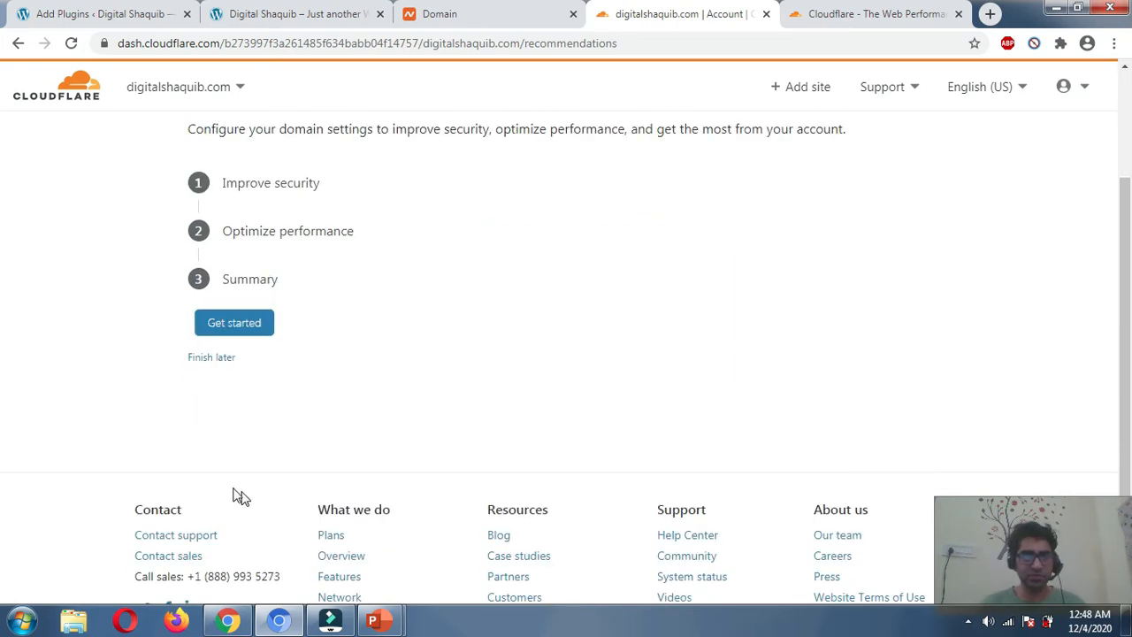
left_click(217, 361)
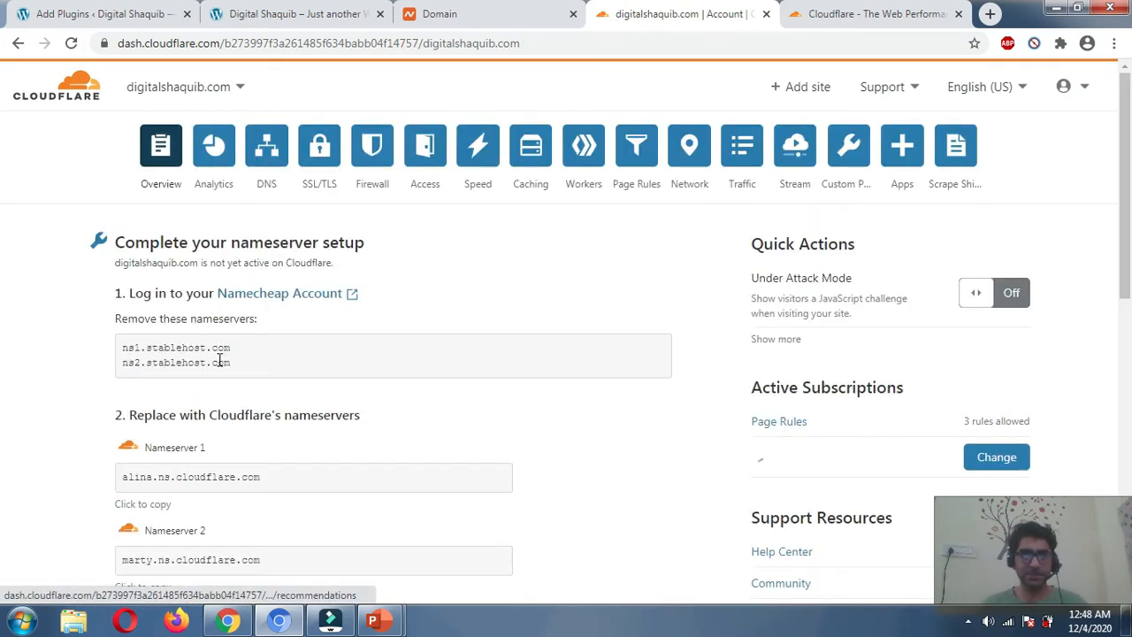
Examine the nameserver setup instructions and the note on update time in the digitalshaquib.com overview.
scroll(221, 367, "down", 5)
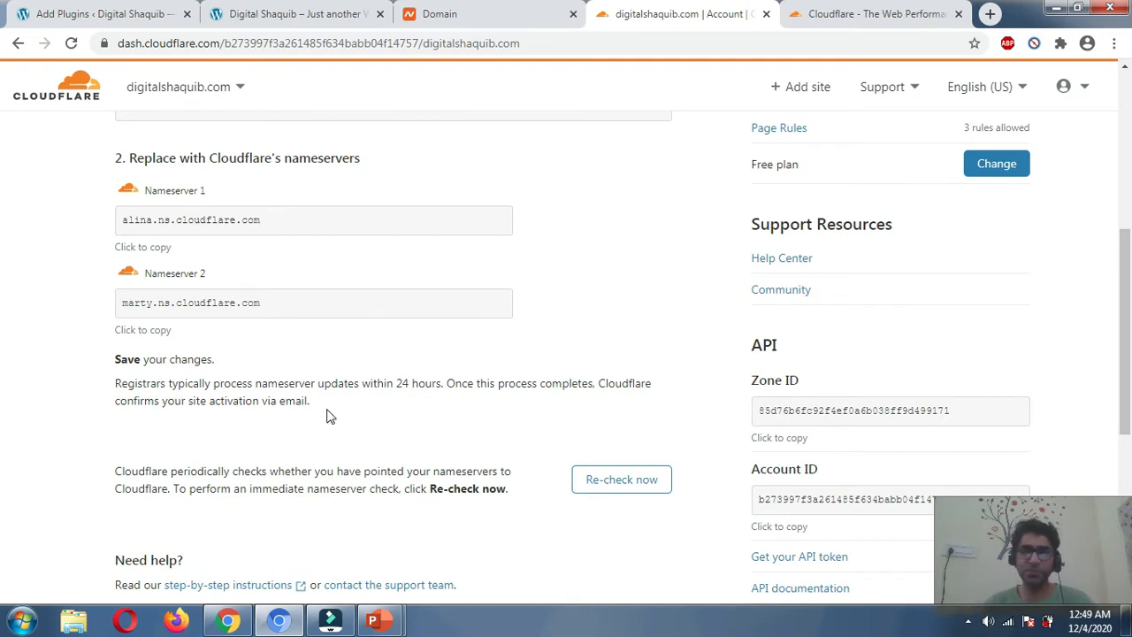
left_click_drag(503, 364, 501, 398)
left_click(488, 408)
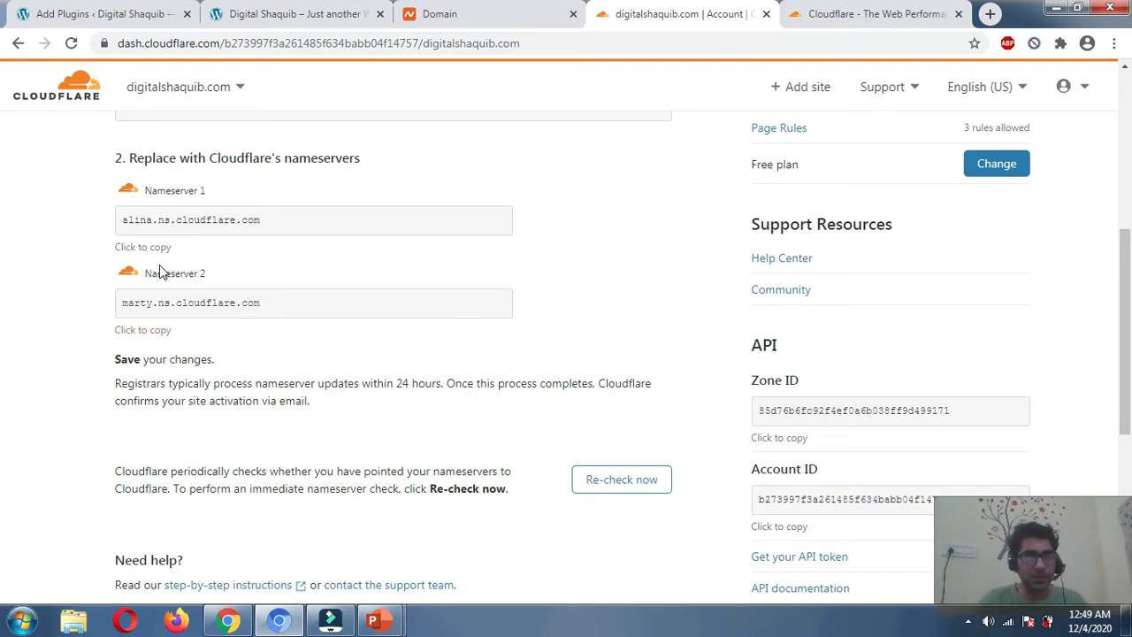
scroll(160, 270, "up", 2)
scroll(152, 270, "up", 2)
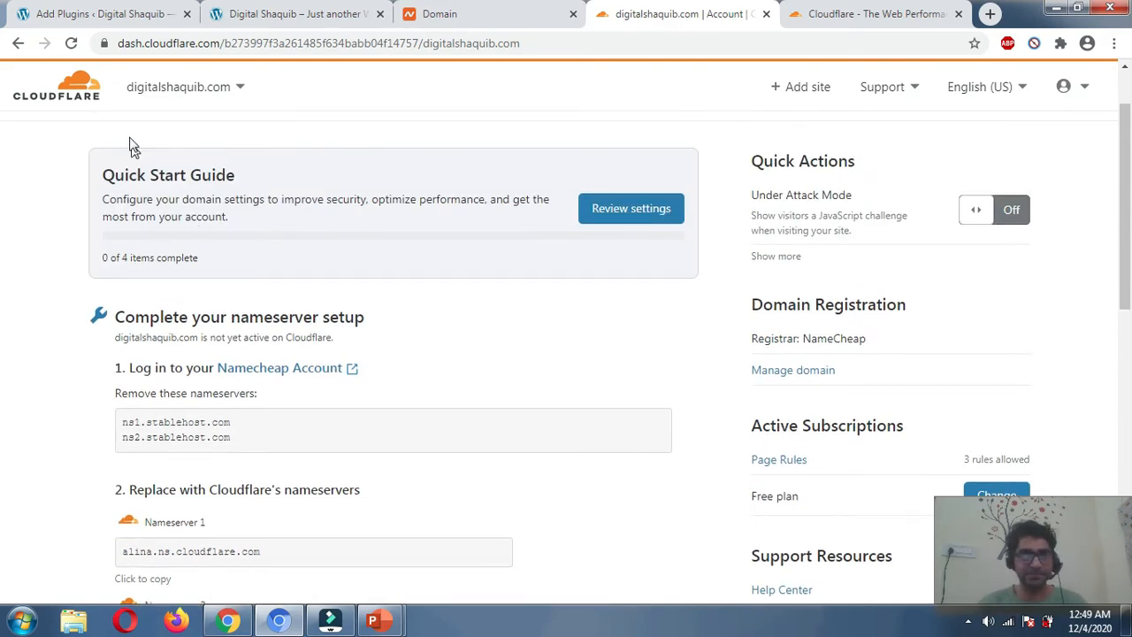
Return to the Cloudflare account home, close the spare Cloudflare tab and open the digitalshaquib.tech site.
left_click(78, 92)
left_click(958, 14)
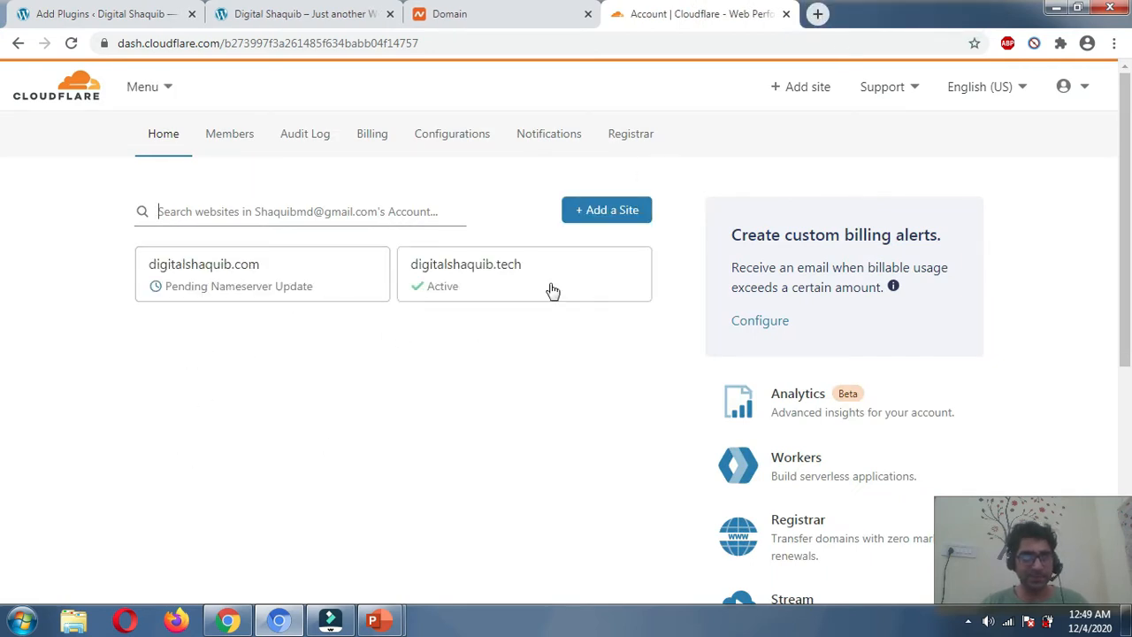
left_click(470, 293)
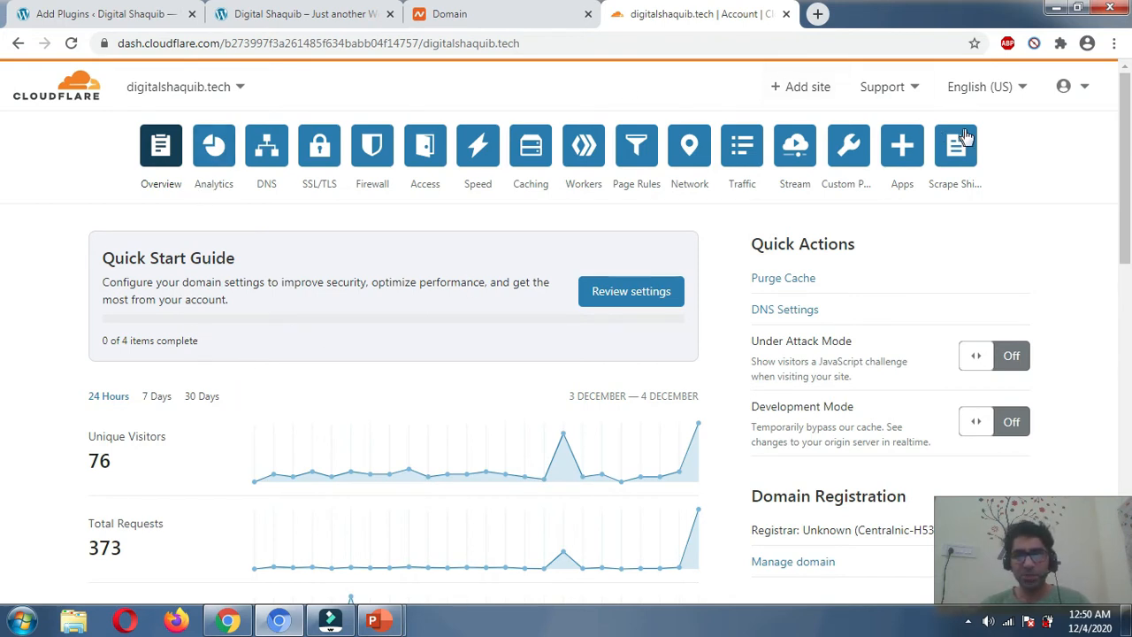
Open the SSL/TLS overview of digitalshaquib.tech and examine the available encryption modes.
left_click(308, 156)
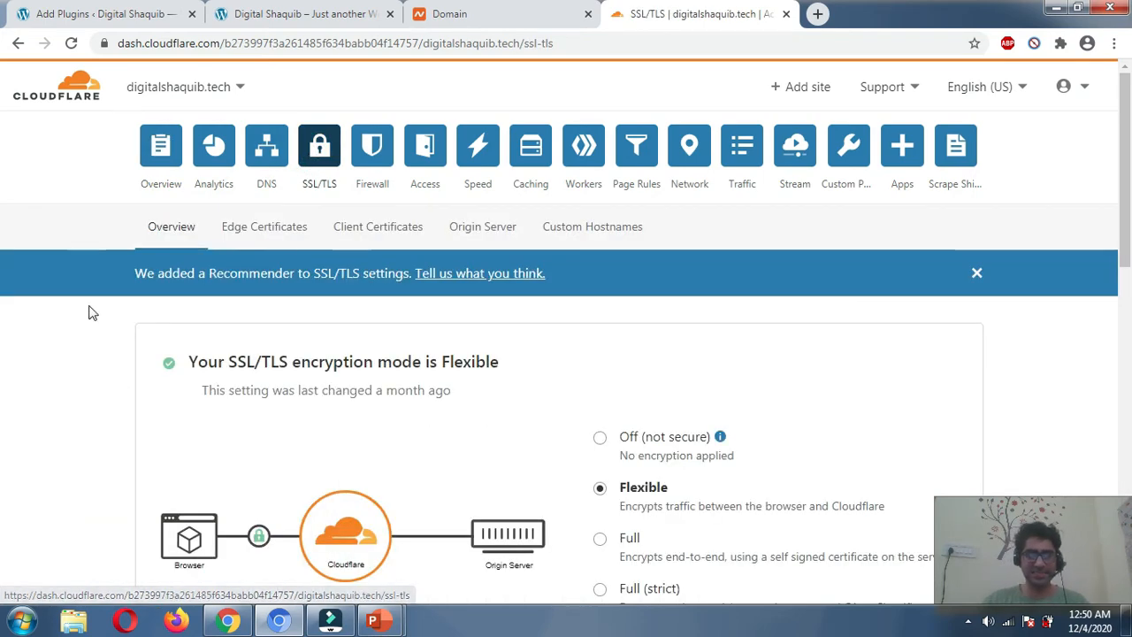
scroll(89, 280, "down", 3)
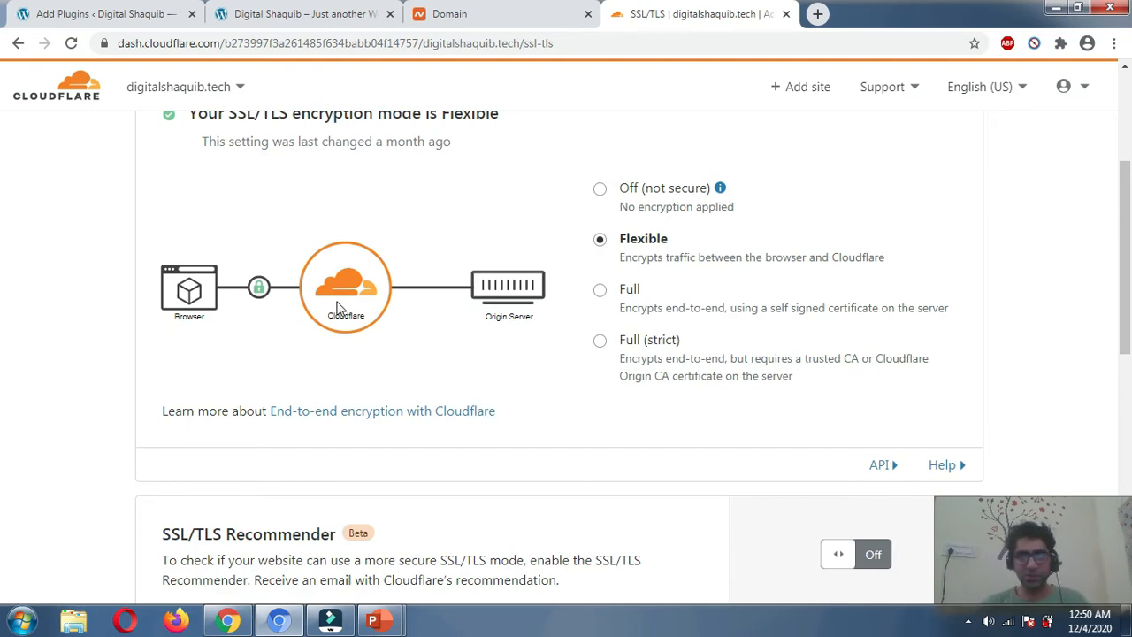
scroll(276, 281, "up", 2)
scroll(546, 306, "down", 2)
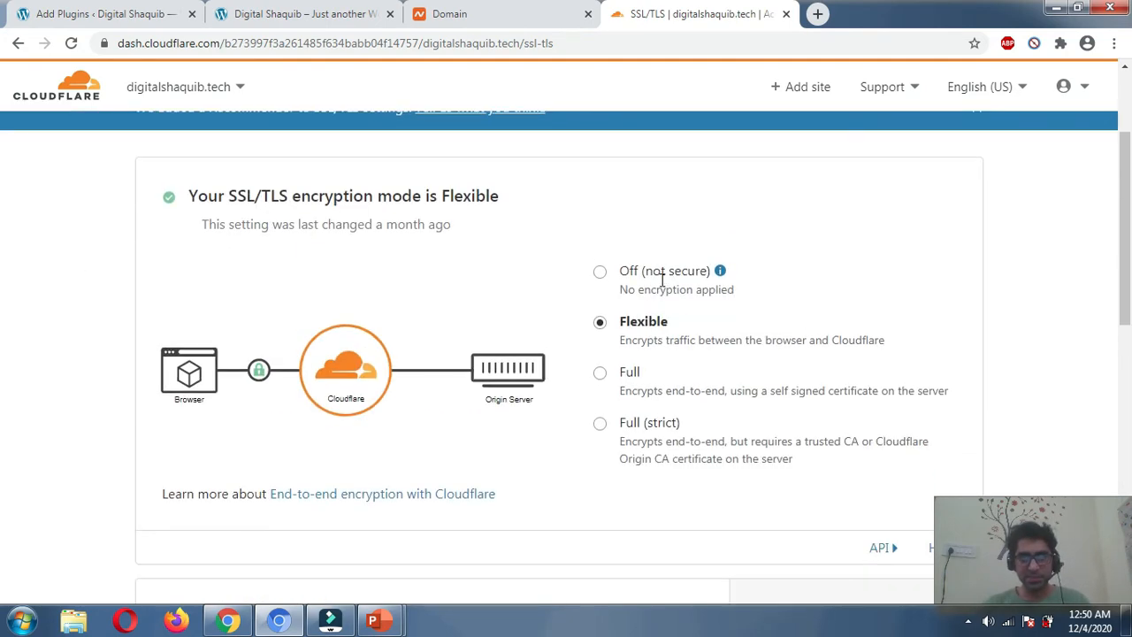
scroll(260, 295, "up", 2)
scroll(397, 269, "down", 1)
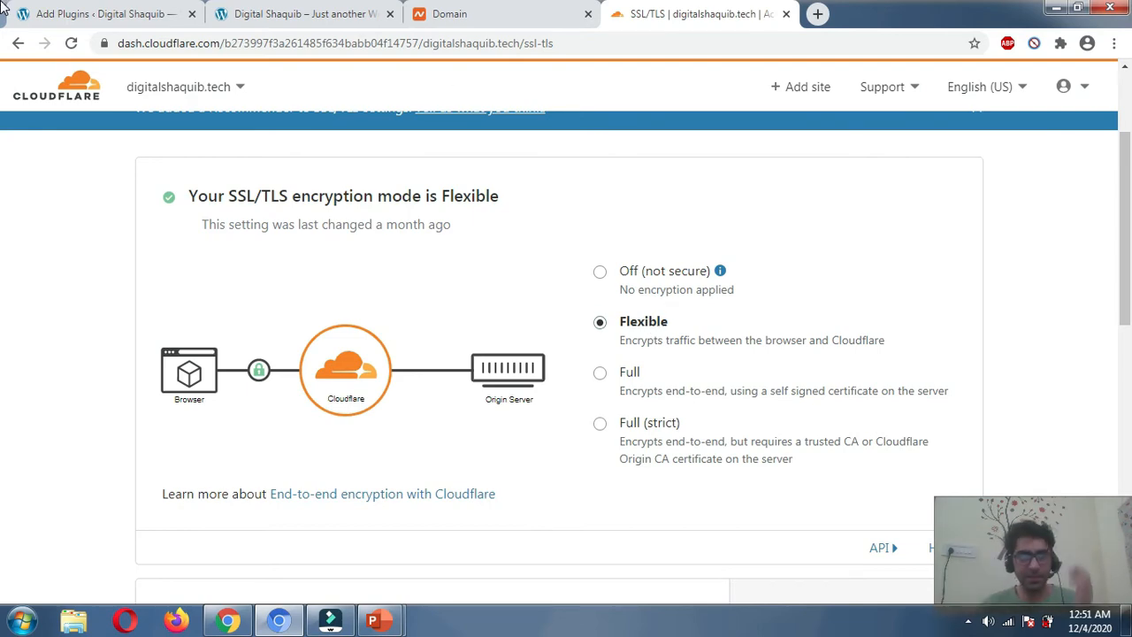
Switch to the WordPress Add Plugins page and find Flexible SSL for CloudFlare among the cloudflare search results.
left_click(22, 21)
scroll(741, 292, "up", 4)
scroll(741, 292, "up", 2)
left_click(950, 354)
scroll(911, 319, "down", 1)
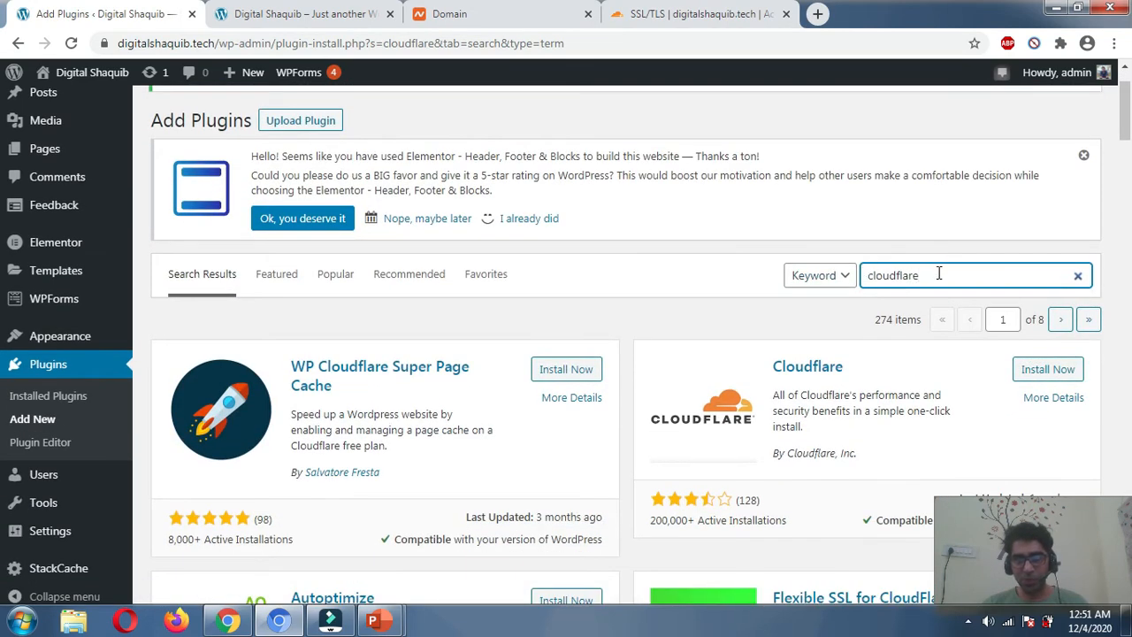
scroll(925, 252, "down", 1)
scroll(940, 192, "down", 3)
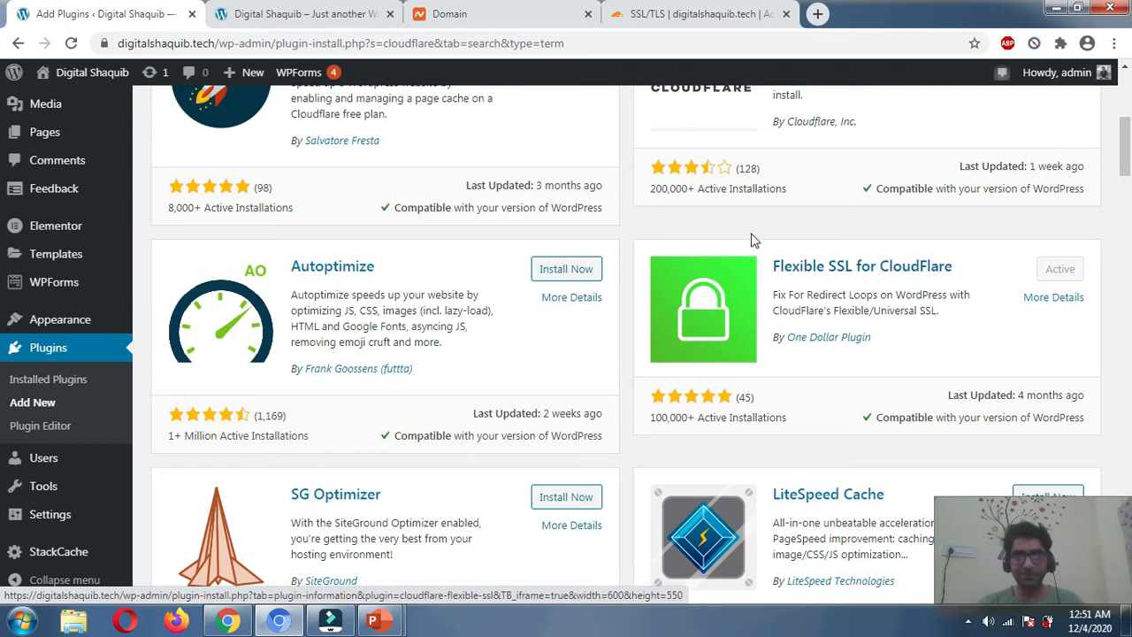
Return to Cloudflare's SSL/TLS overview and review the Flexible, Full and Full (strict) modes and the remaining settings.
left_click(548, 13)
left_click(665, 16)
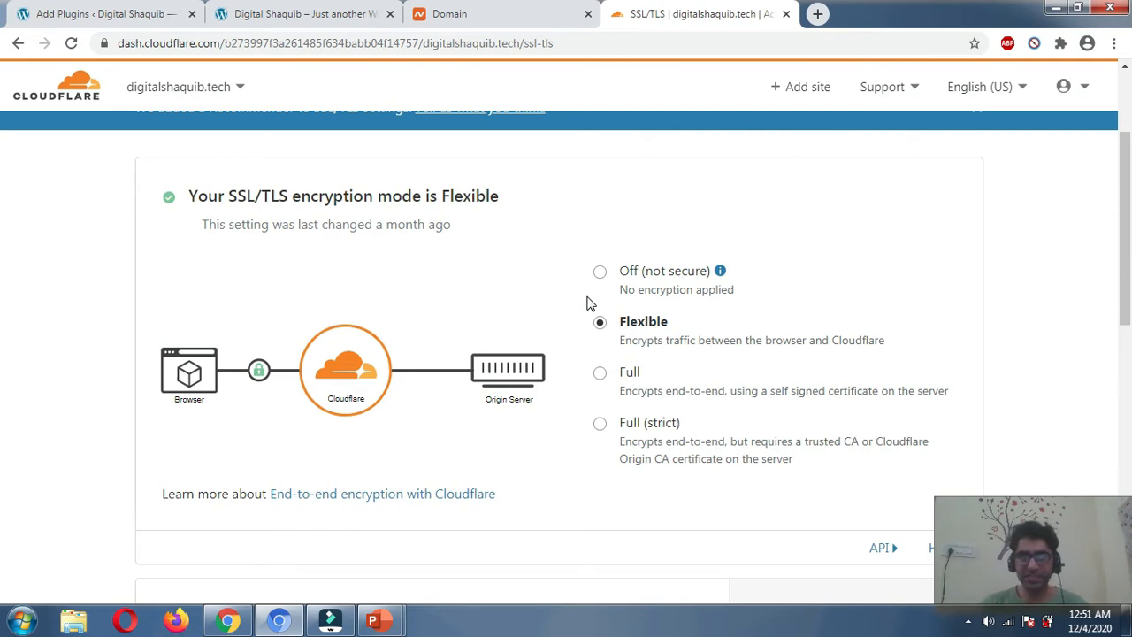
scroll(591, 304, "down", 2)
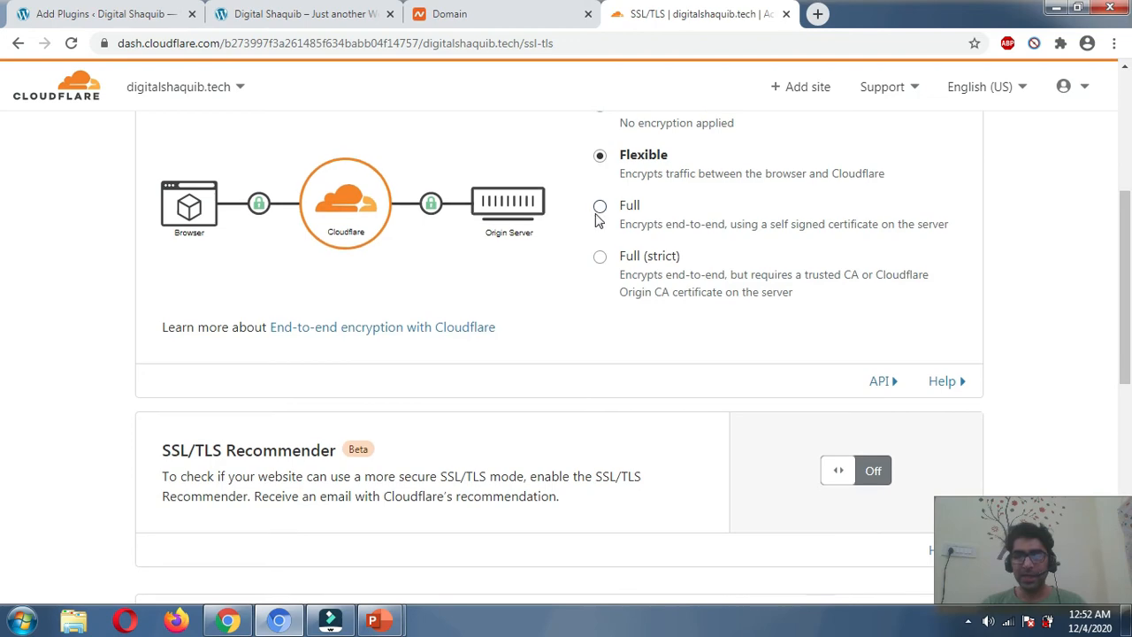
scroll(478, 303, "down", 3)
scroll(243, 351, "up", 7)
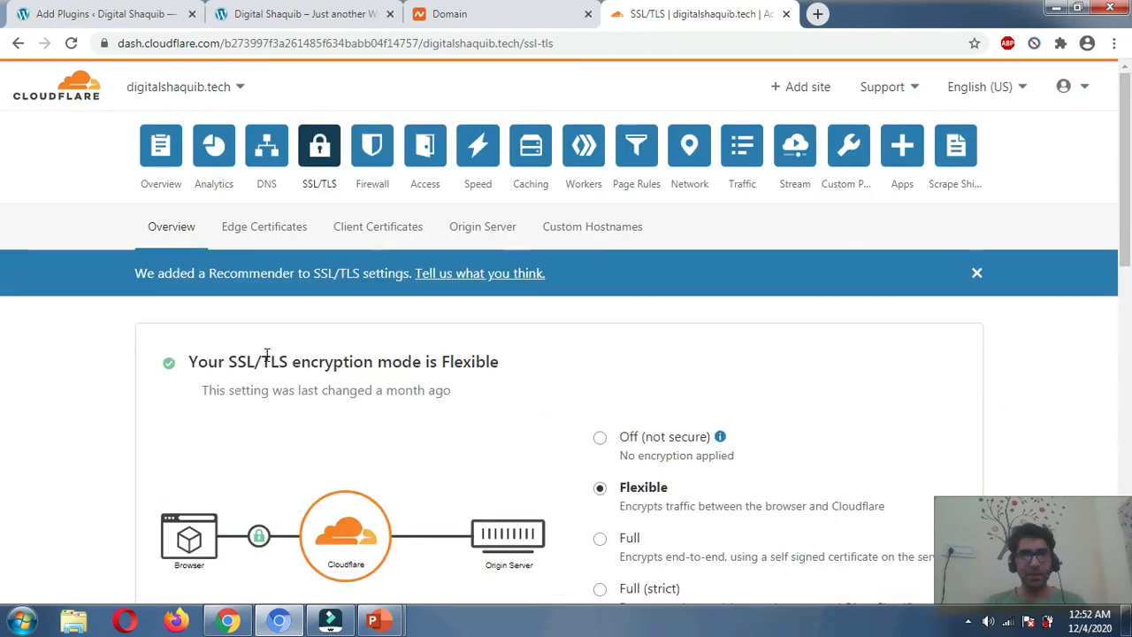
Open the Edge Certificates settings of digitalshaquib.tech and locate the Always Use HTTPS option.
left_click(256, 235)
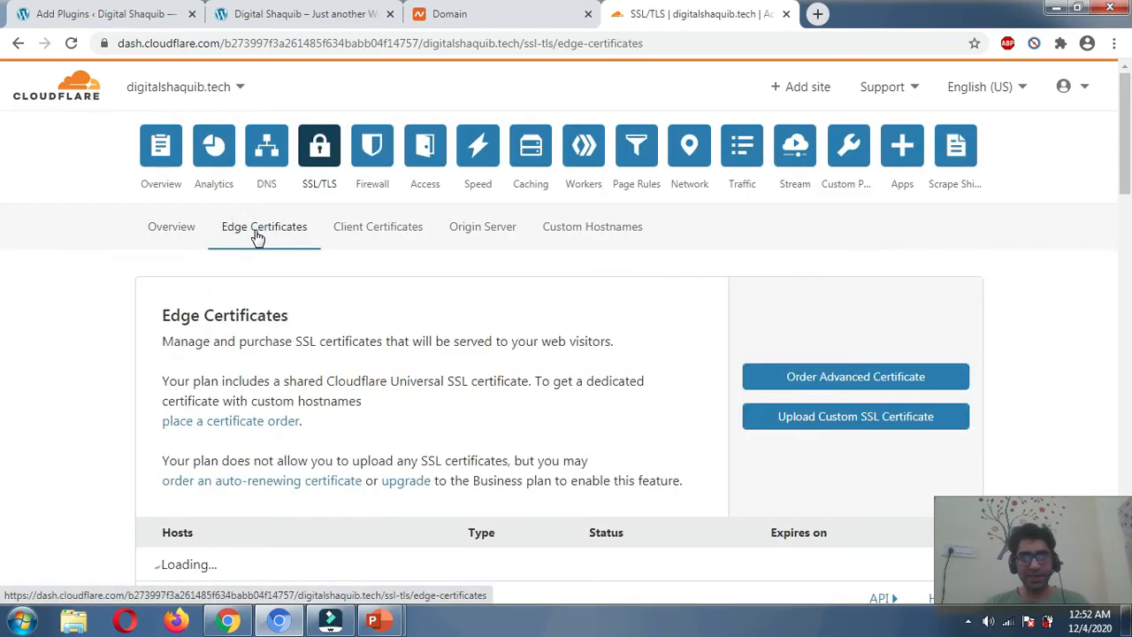
scroll(151, 309, "down", 5)
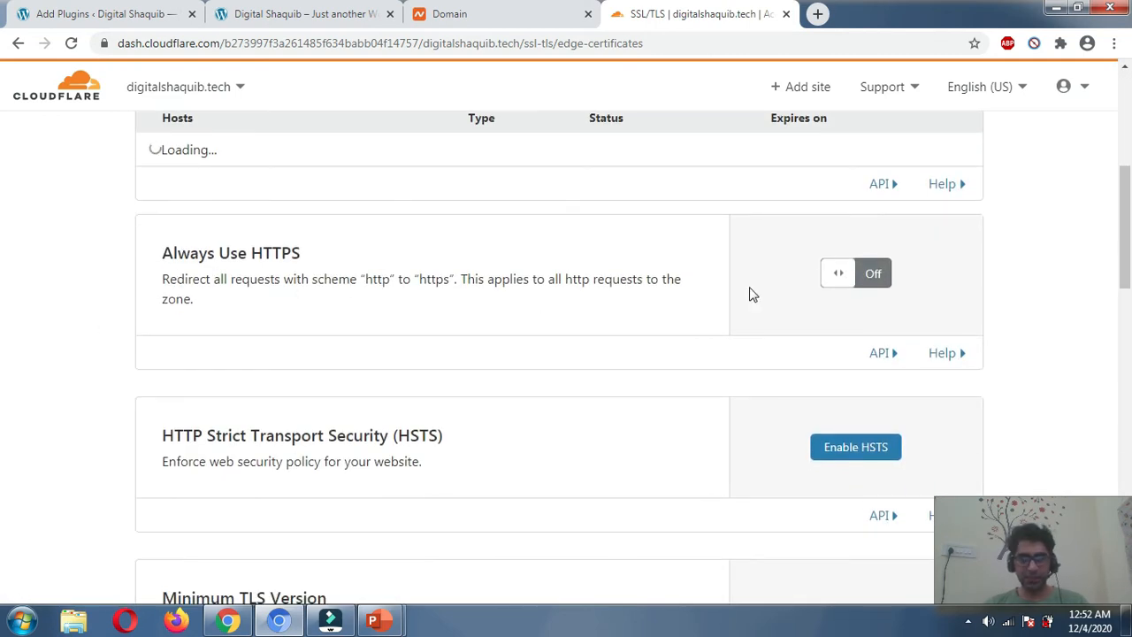
scroll(858, 330, "down", 1)
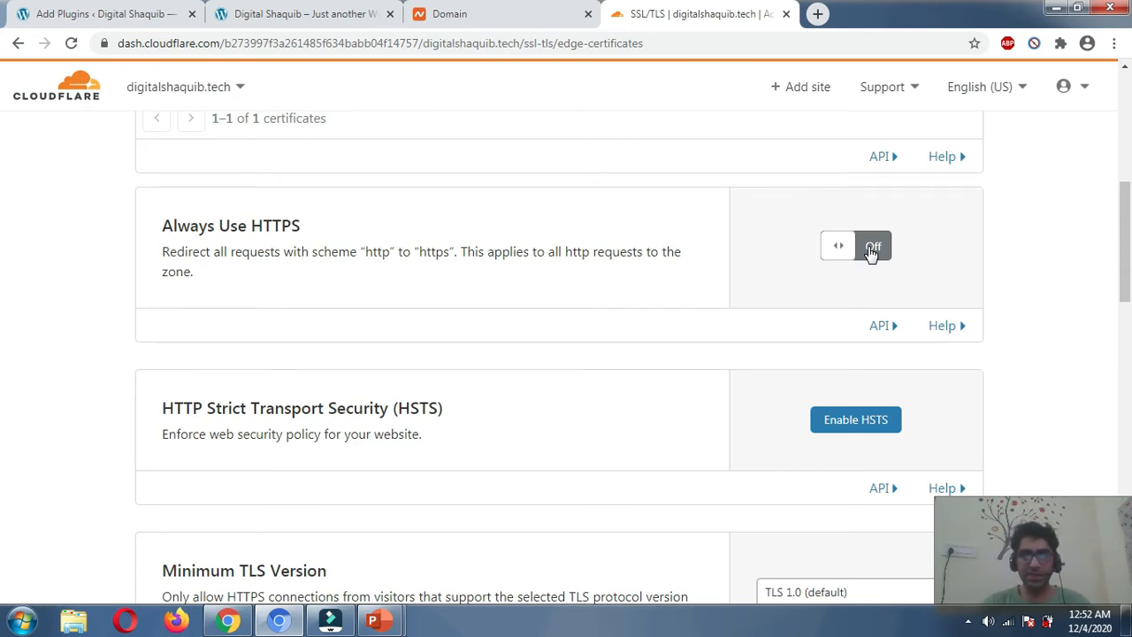
scroll(518, 324, "up", 6)
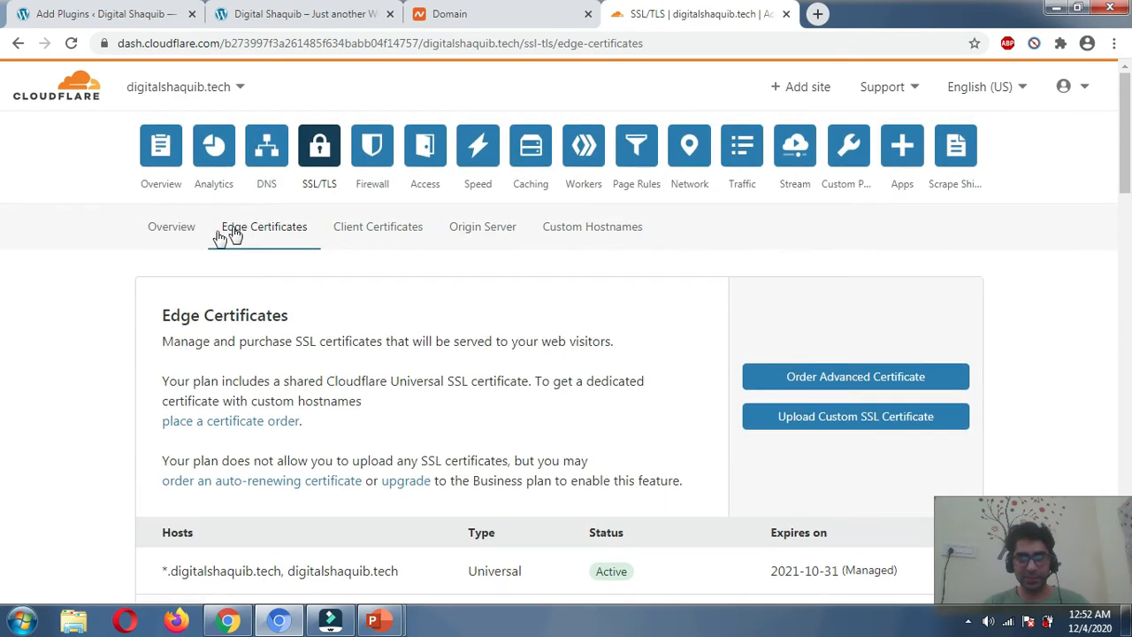
scroll(708, 406, "down", 4)
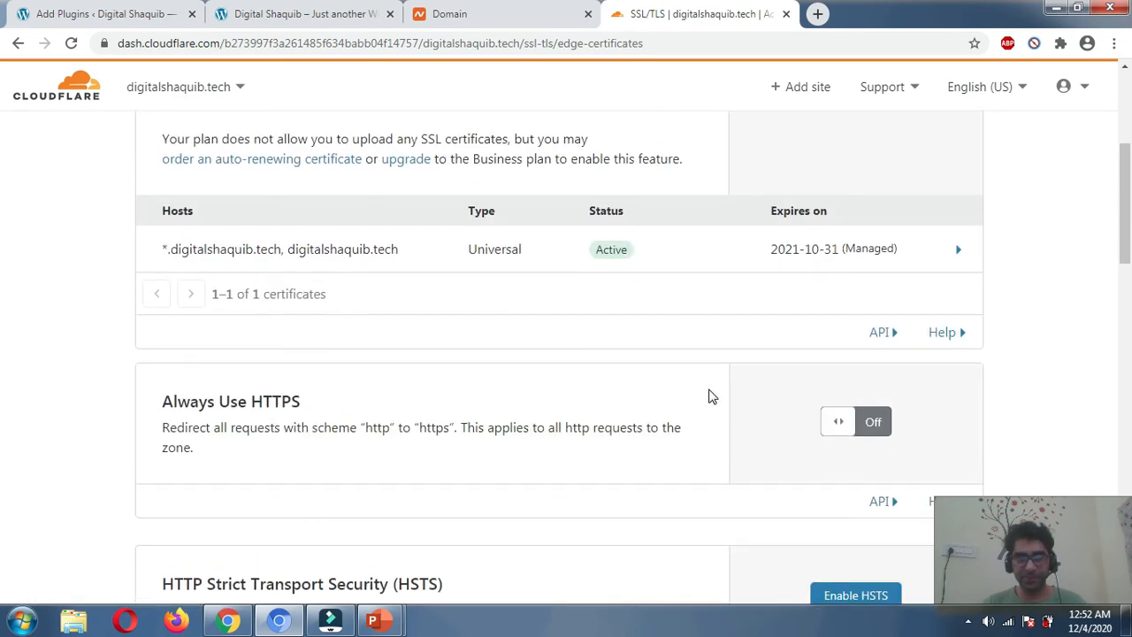
scroll(846, 310, "down", 2)
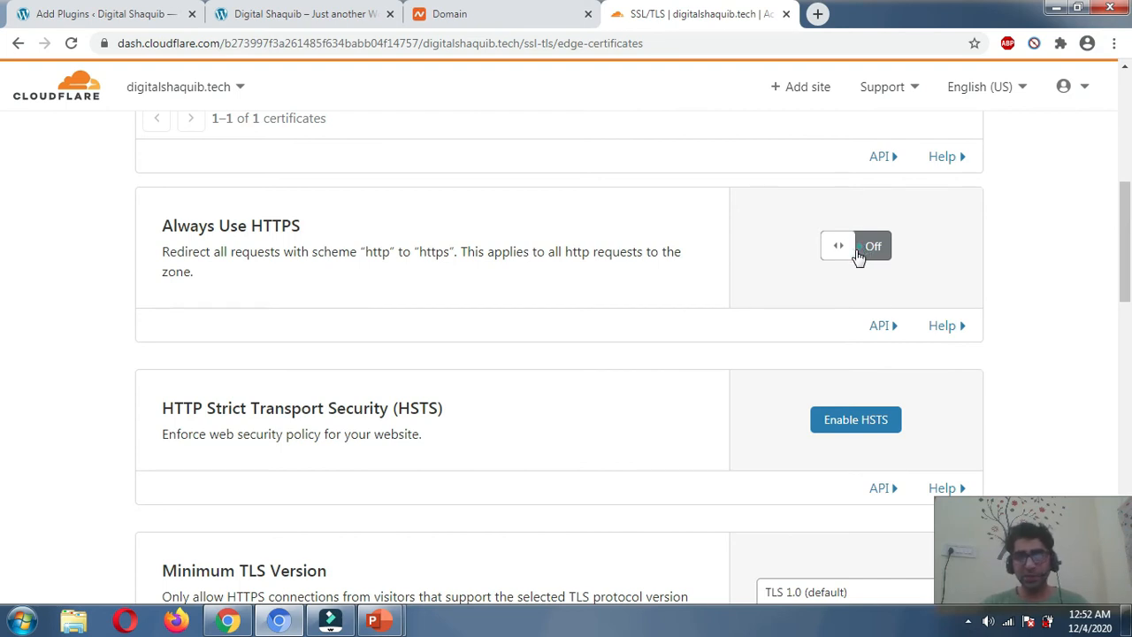
Switch Always Use HTTPS on for digitalshaquib.tech and back off again.
left_click(857, 255)
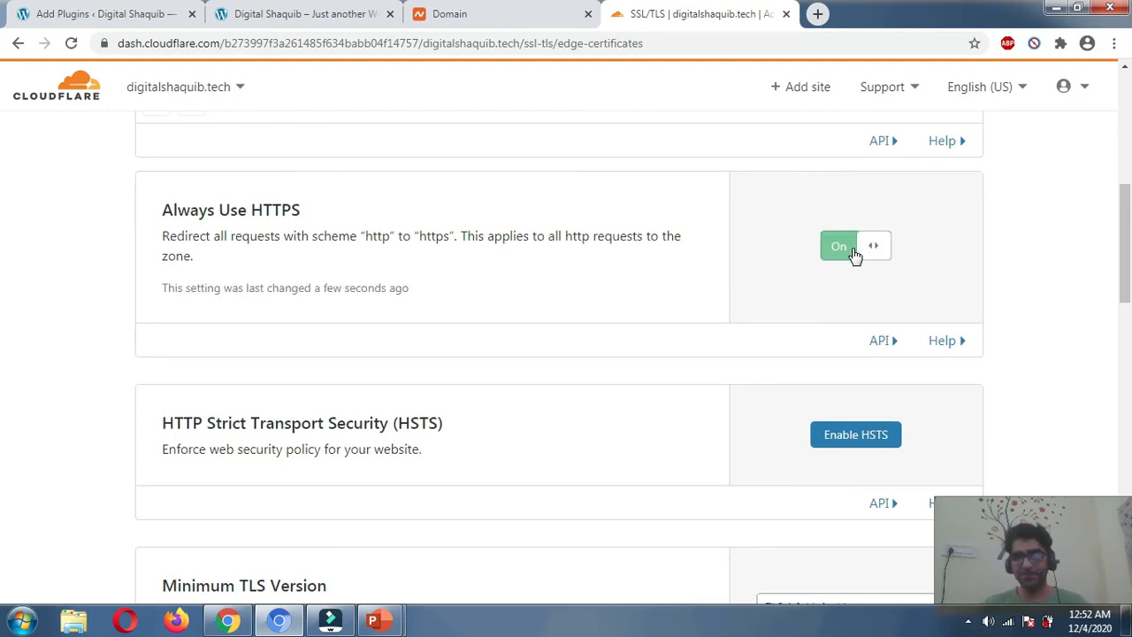
left_click(849, 259)
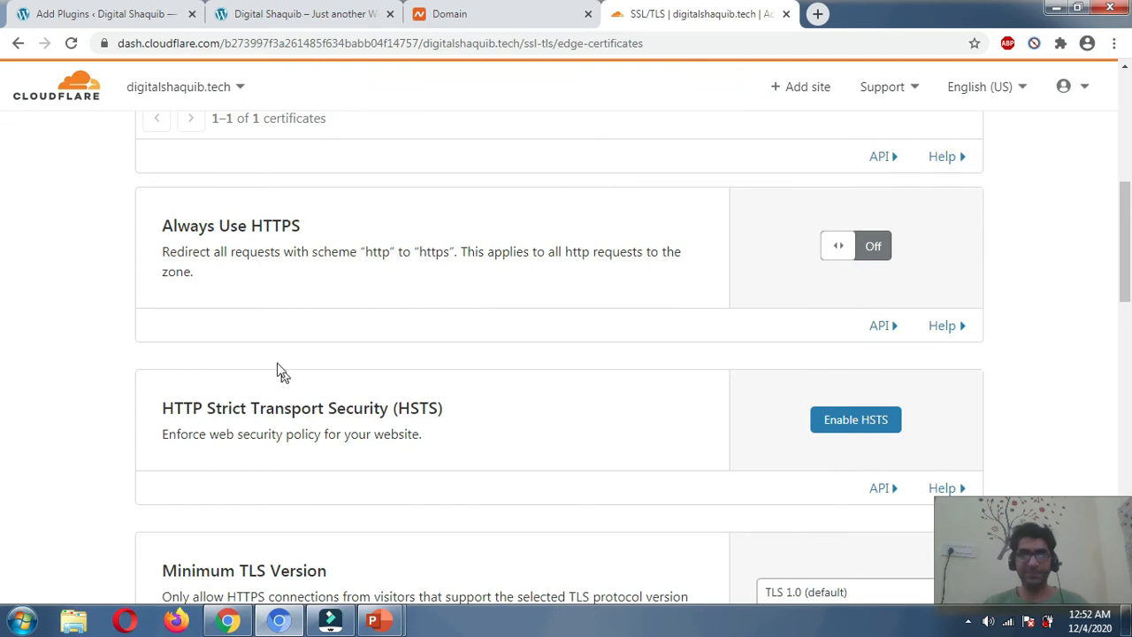
Start enabling HTTP Strict Transport Security (HSTS), accept the acknowledgement and proceed to its configuration.
scroll(151, 352, "down", 2)
scroll(384, 304, "up", 1)
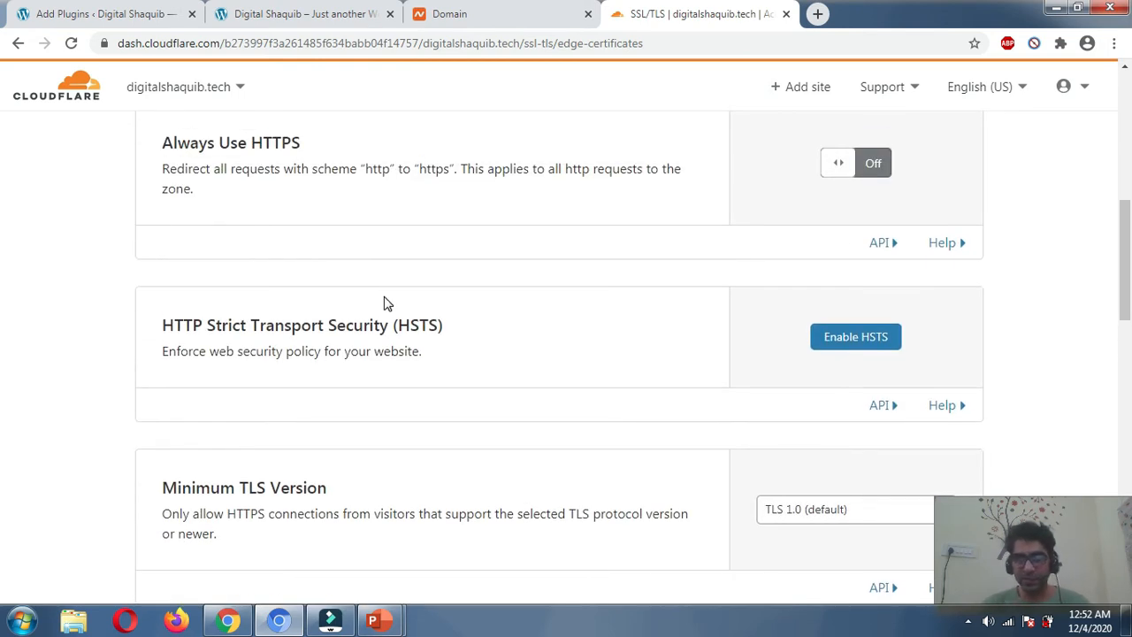
left_click(855, 337)
scroll(566, 327, "down", 3)
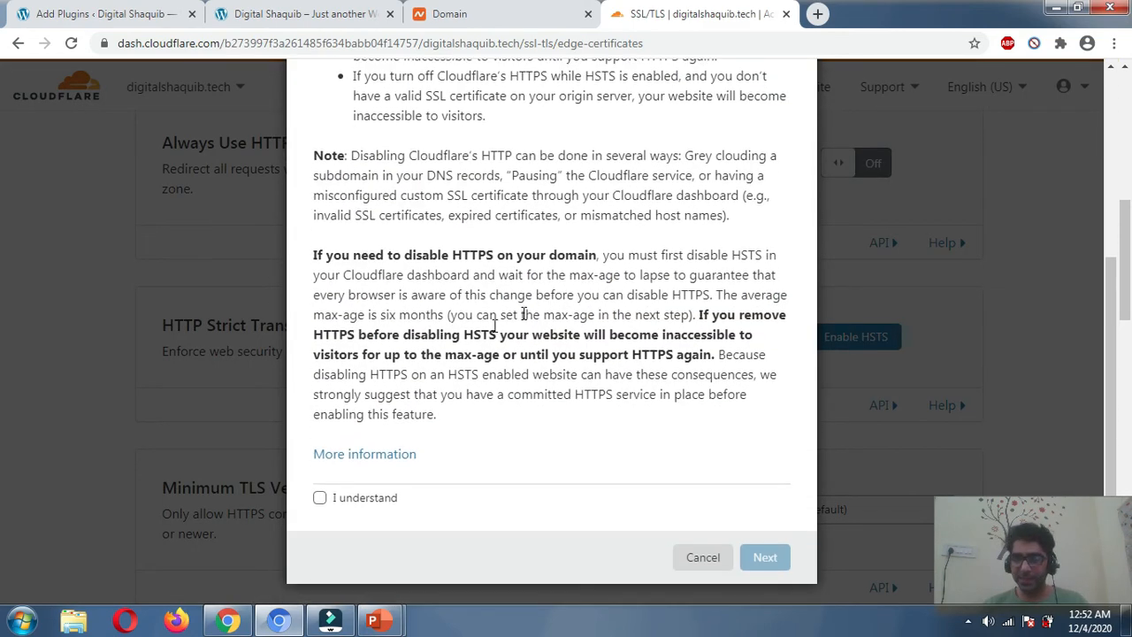
left_click(375, 500)
left_click(765, 557)
scroll(462, 331, "up", 5)
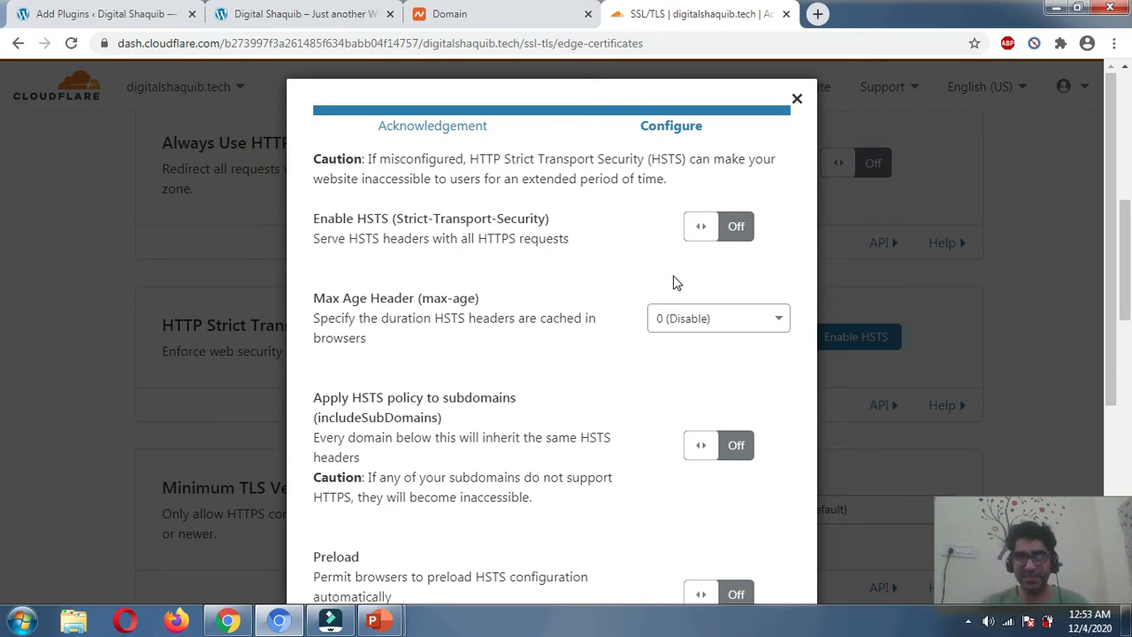
Switch on HSTS with a 1 month max age, subdomain policy, Preload and No-Sniff Header, and cancel the configuration without saving.
left_click(714, 235)
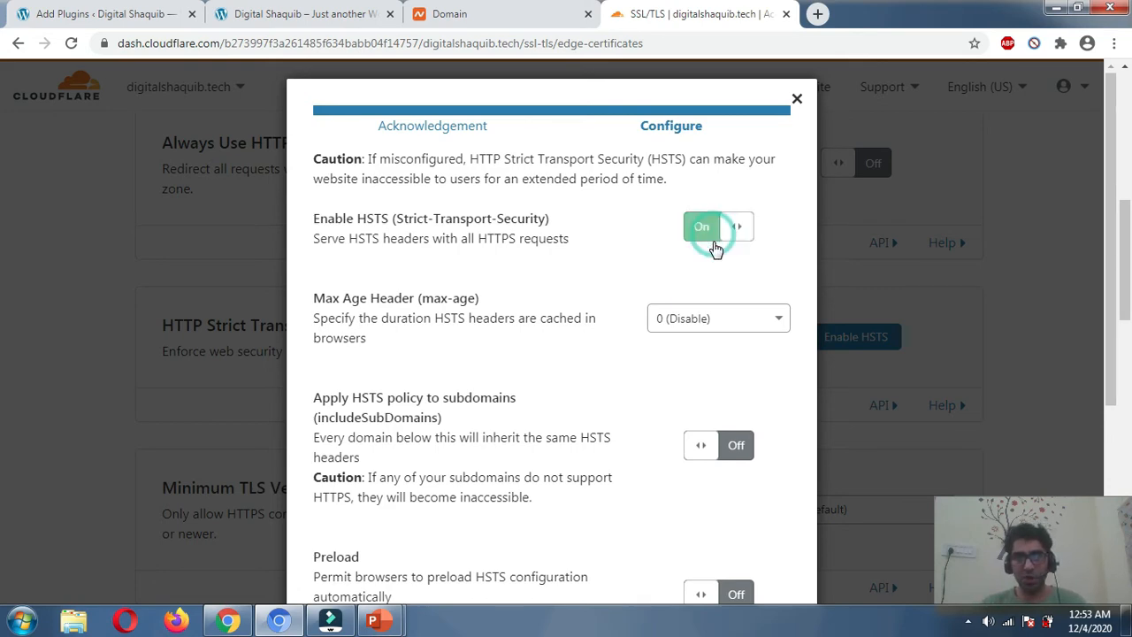
scroll(717, 250, "down", 2)
left_click(701, 167)
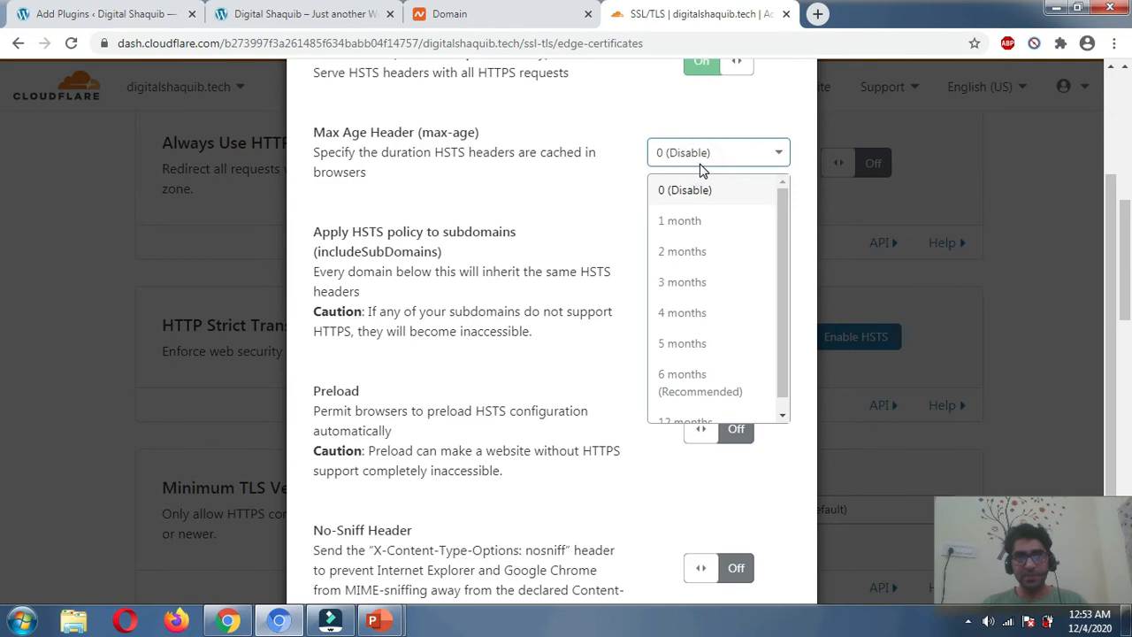
left_click(698, 220)
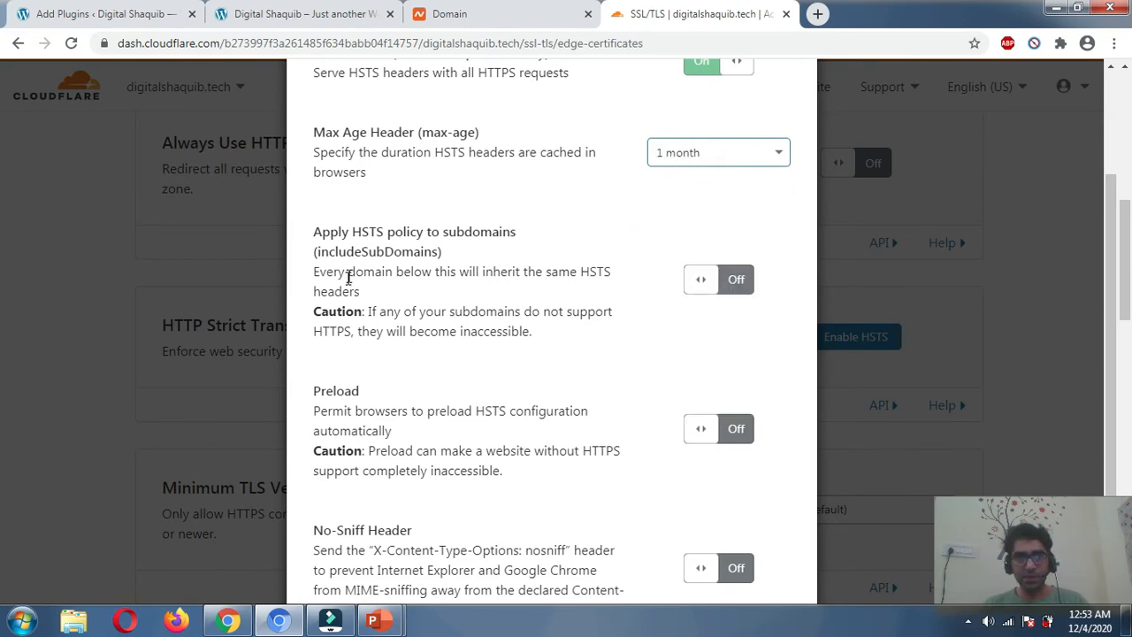
left_click(690, 278)
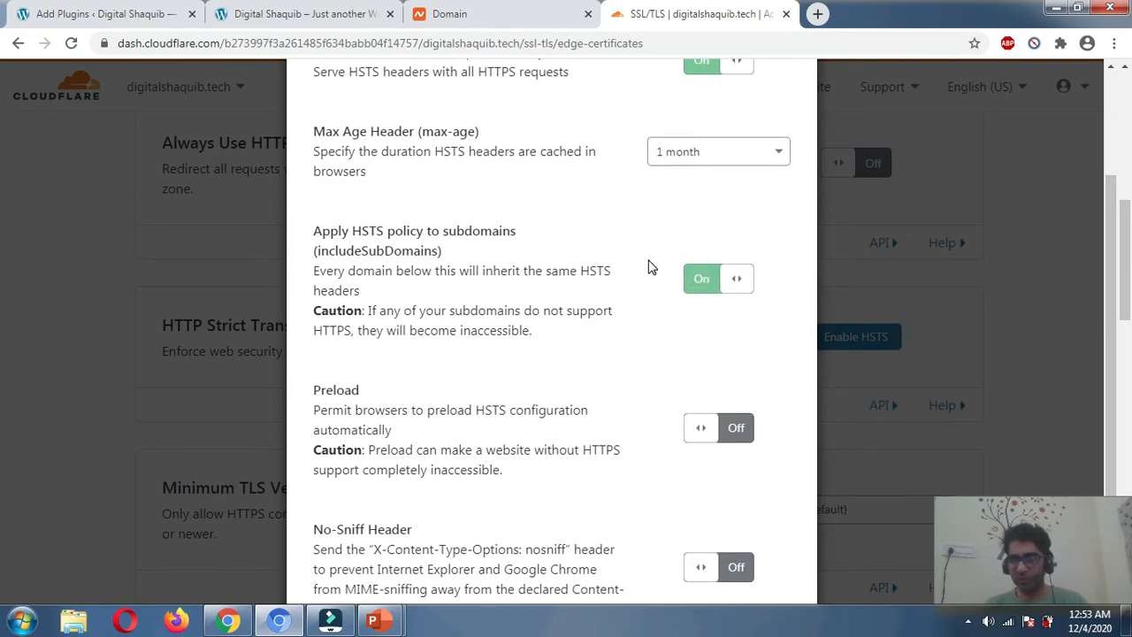
scroll(531, 265, "down", 2)
left_click(733, 292)
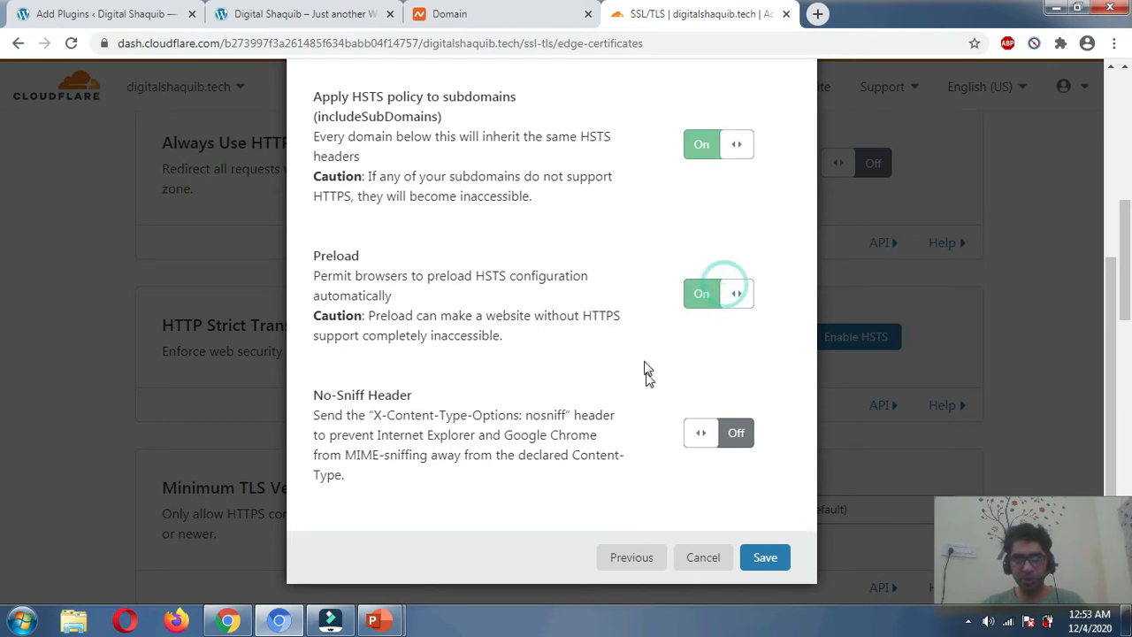
left_click(721, 434)
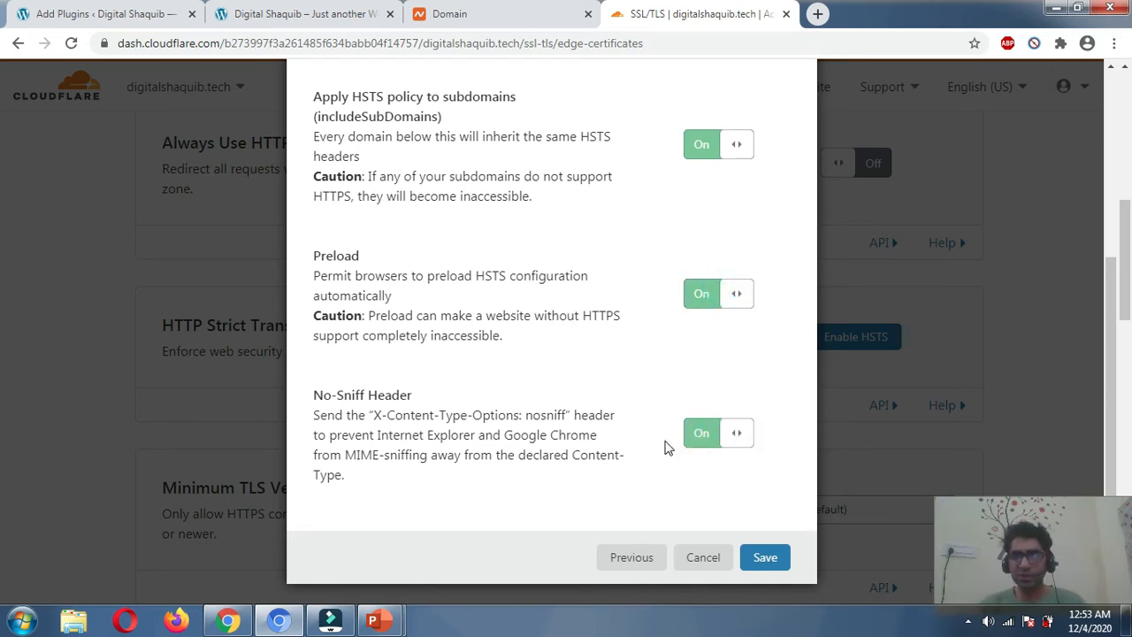
left_click(704, 558)
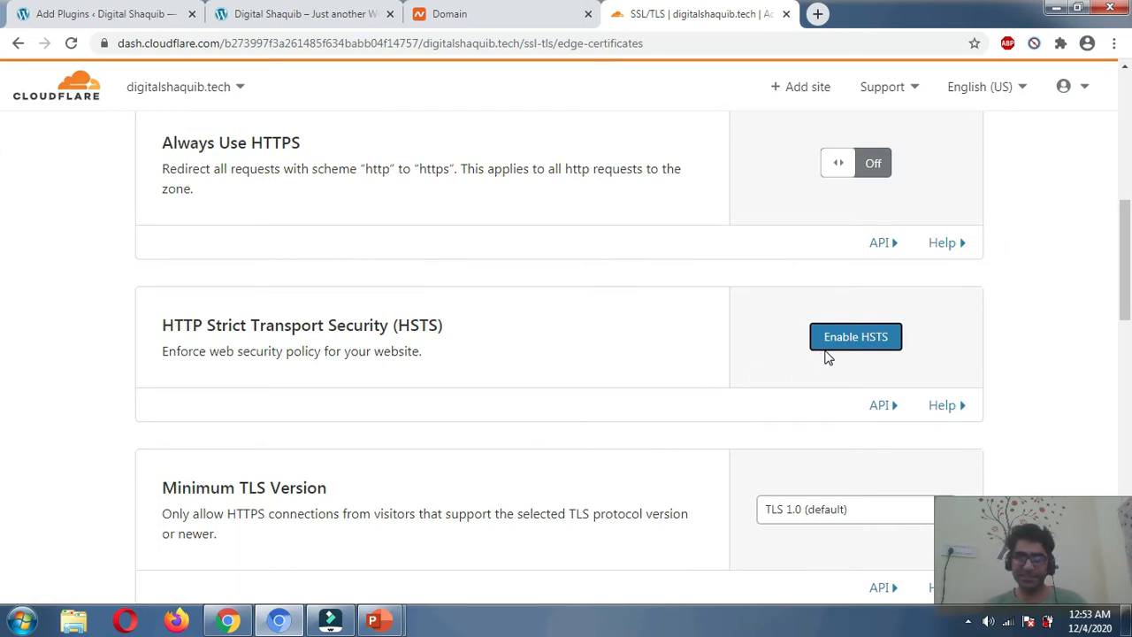
Revisit the SSL/TLS Overview of digitalshaquib.tech and return to its Edge Certificates page.
scroll(823, 356, "down", 1)
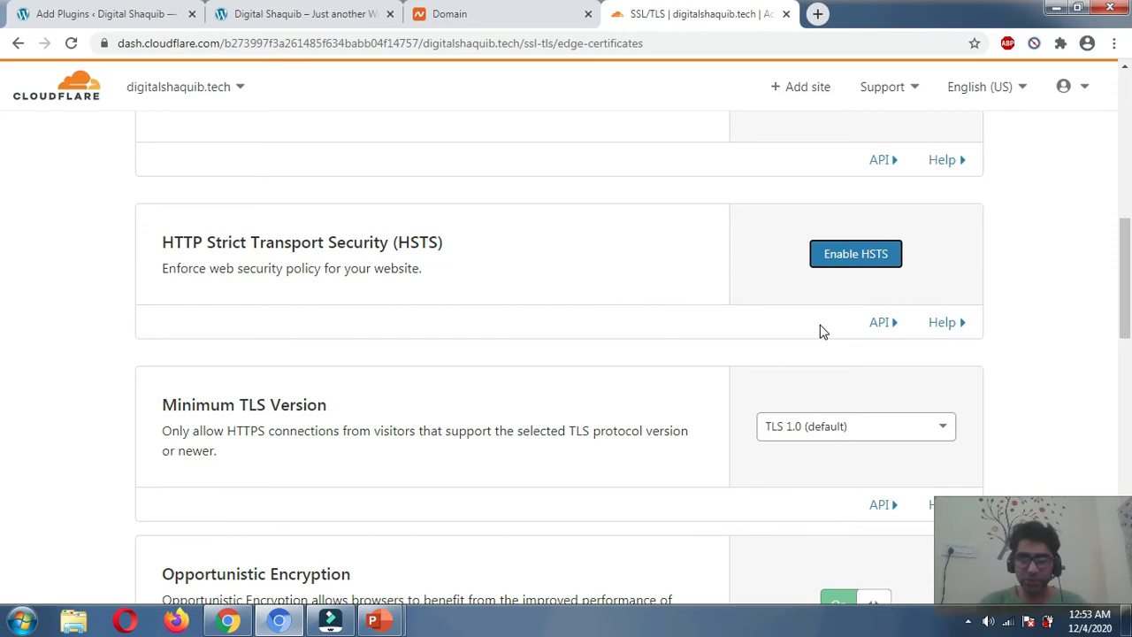
scroll(642, 346, "up", 15)
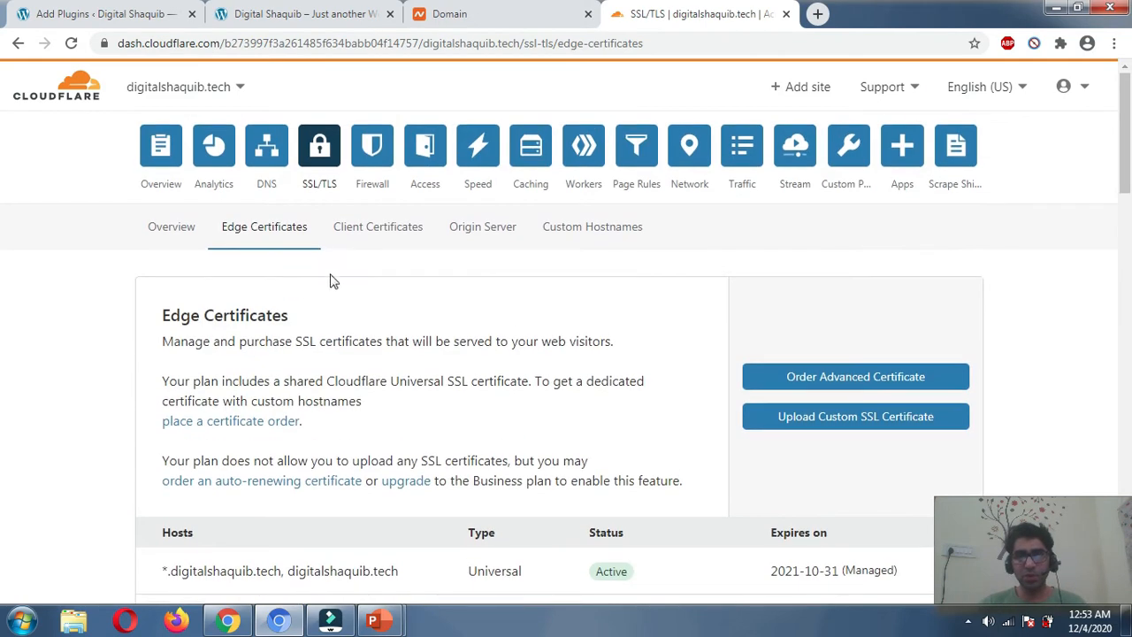
left_click(158, 231)
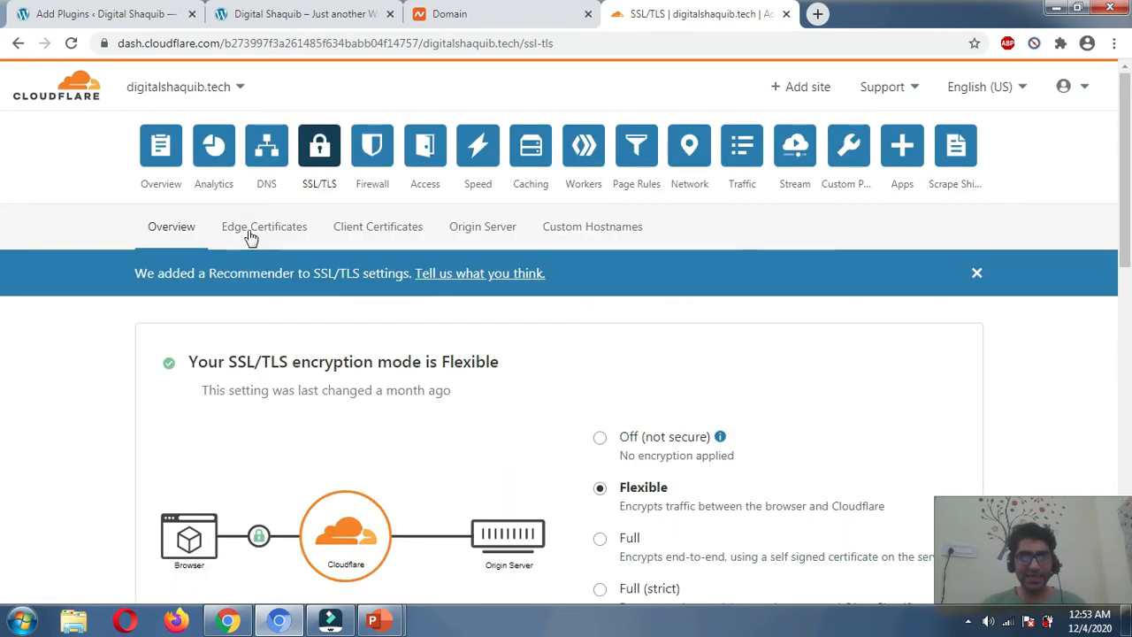
left_click(253, 231)
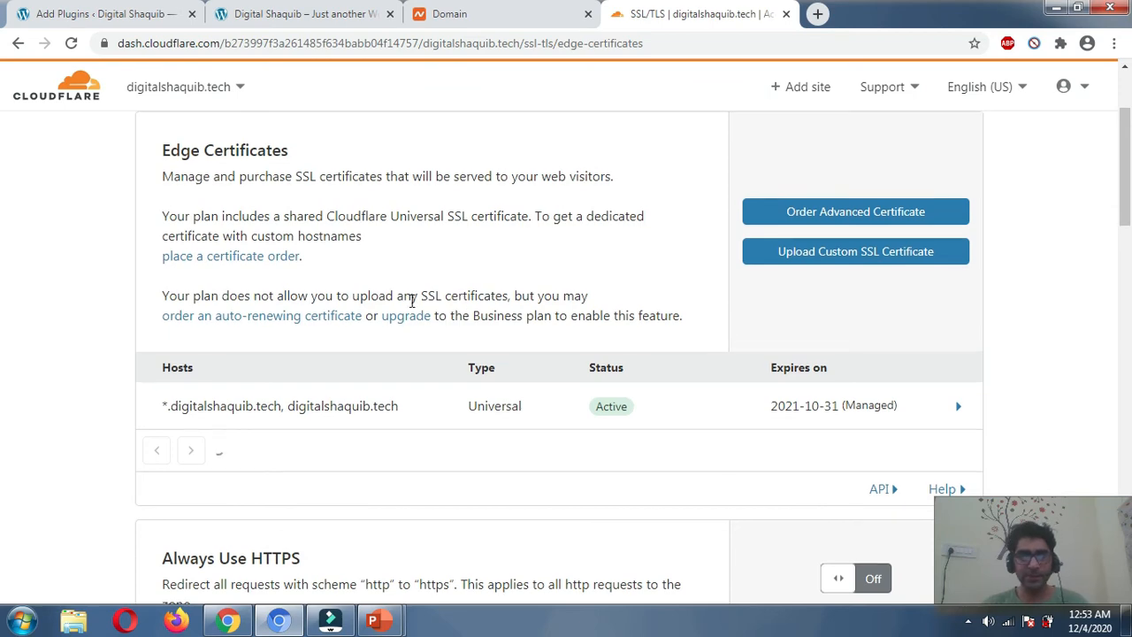
scroll(446, 301, "up", 2)
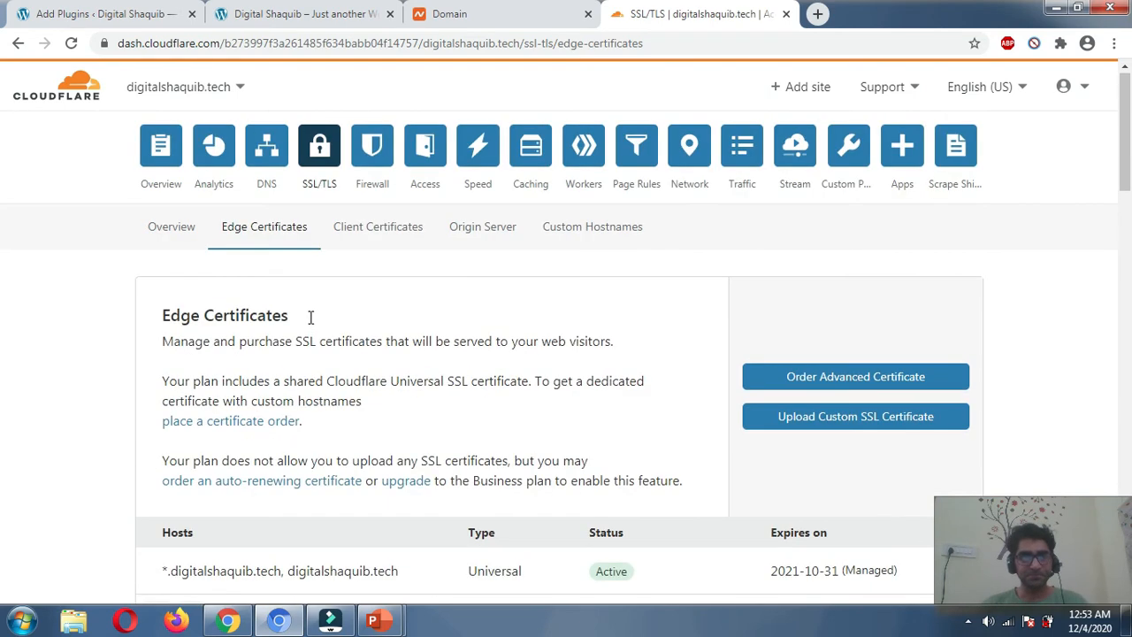
Open the Origin Server settings under SSL/TLS and review Origin Certificates and Authenticated Origin Pulls.
left_click(490, 232)
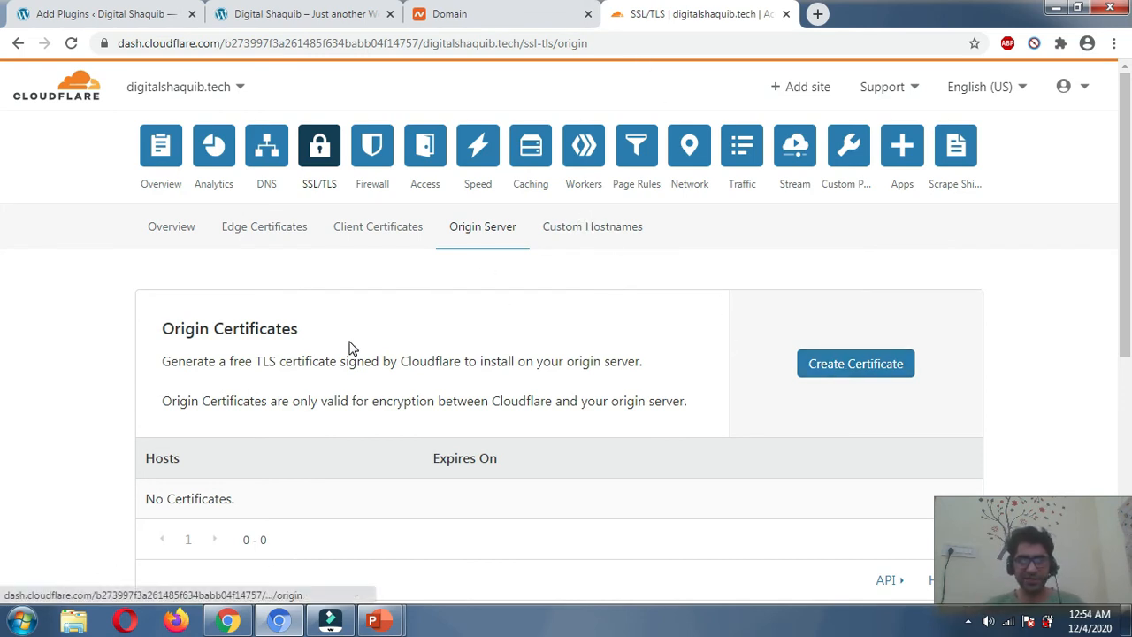
scroll(367, 338, "down", 4)
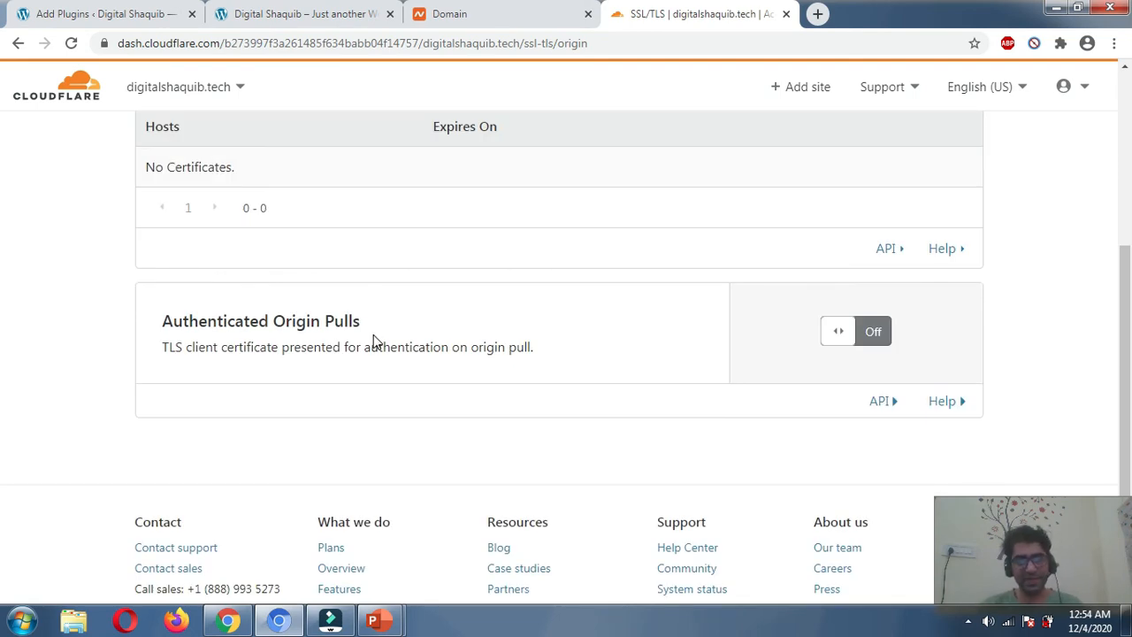
scroll(367, 332, "up", 4)
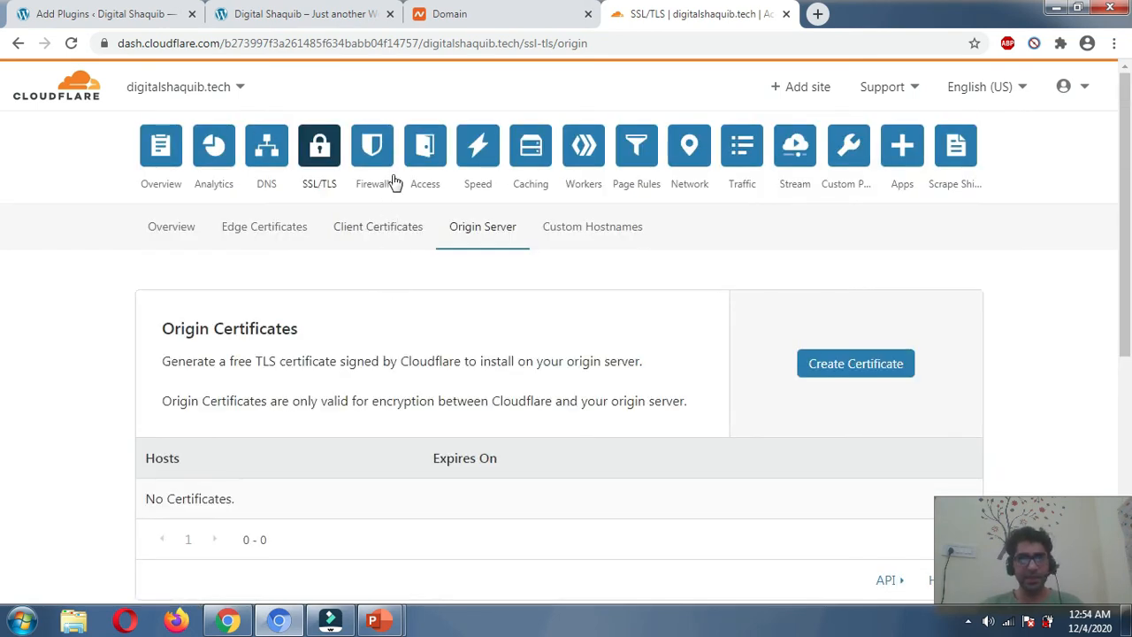
Open the Firewall settings and review Security Level, Bot Fight Mode, JavaScript Detections, Challenge Passage, Browser Integrity Check and Privacy Pass Support.
left_click(379, 151)
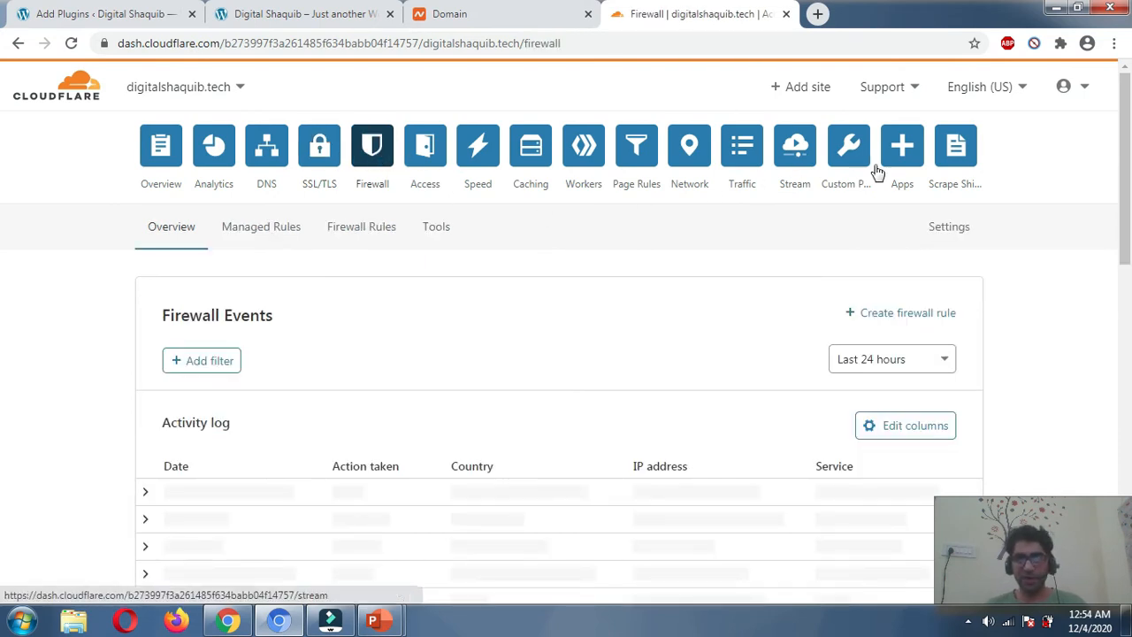
left_click(950, 226)
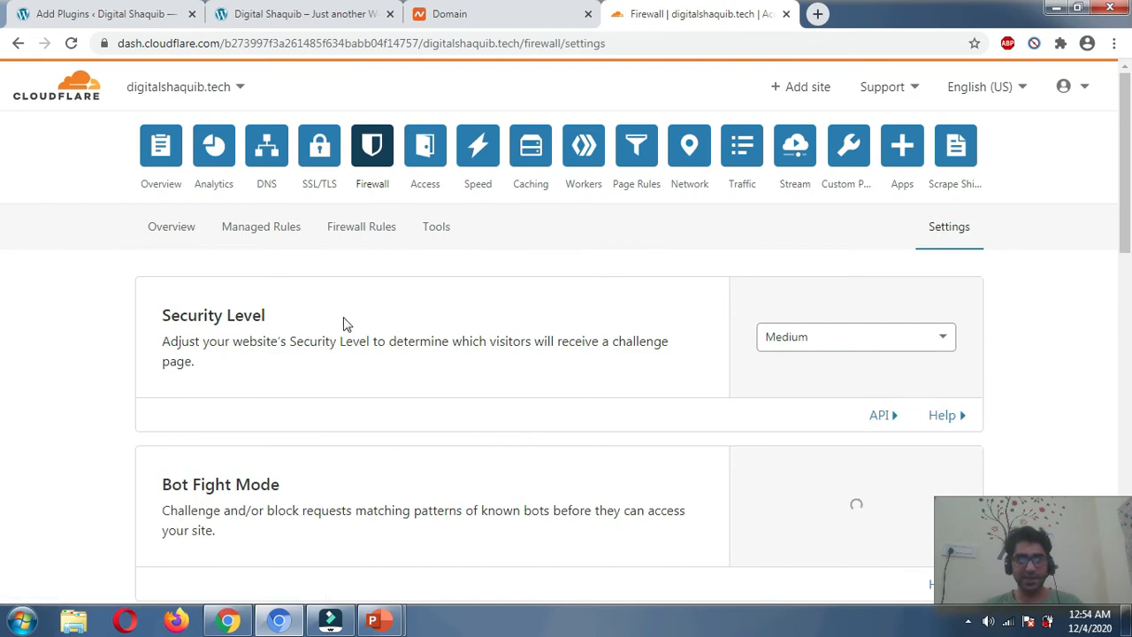
scroll(344, 321, "down", 1)
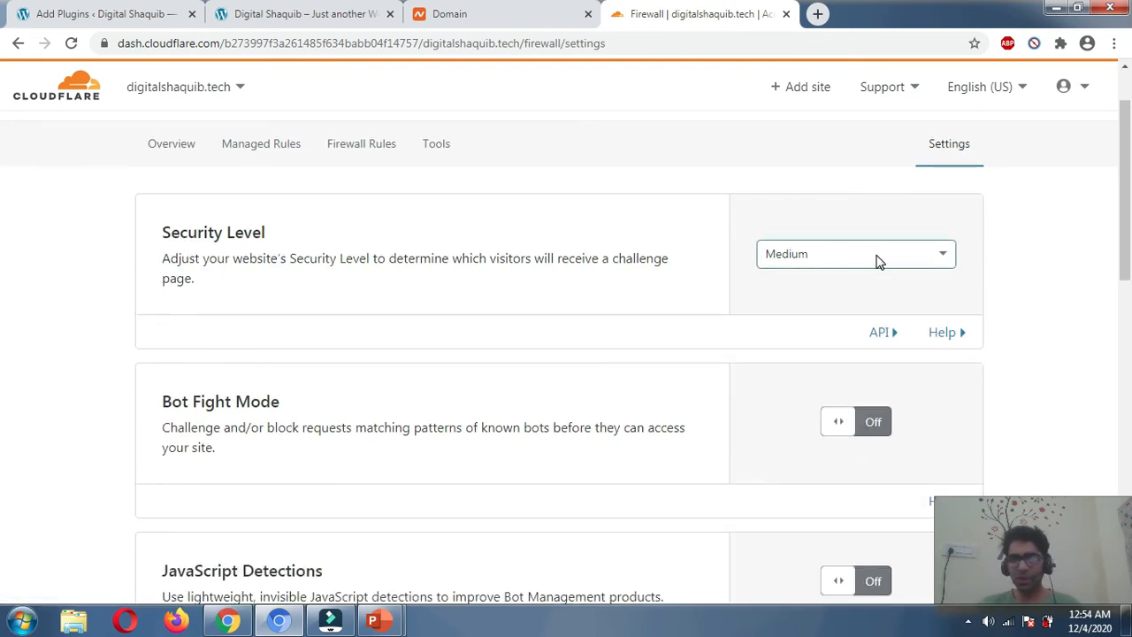
scroll(875, 213, "down", 3)
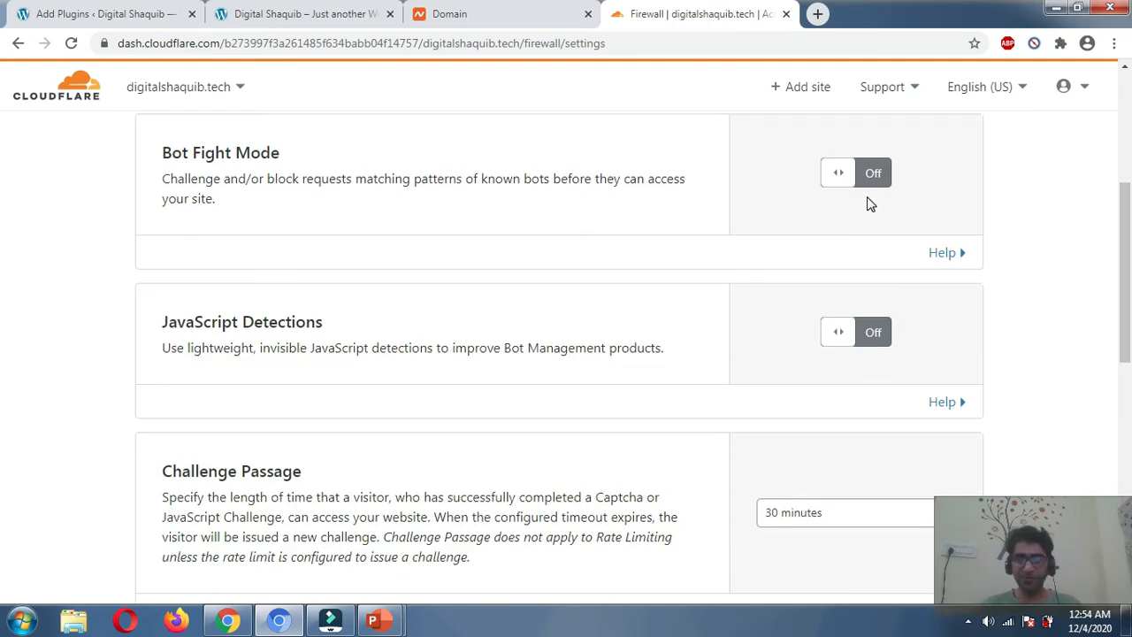
scroll(804, 238, "down", 1)
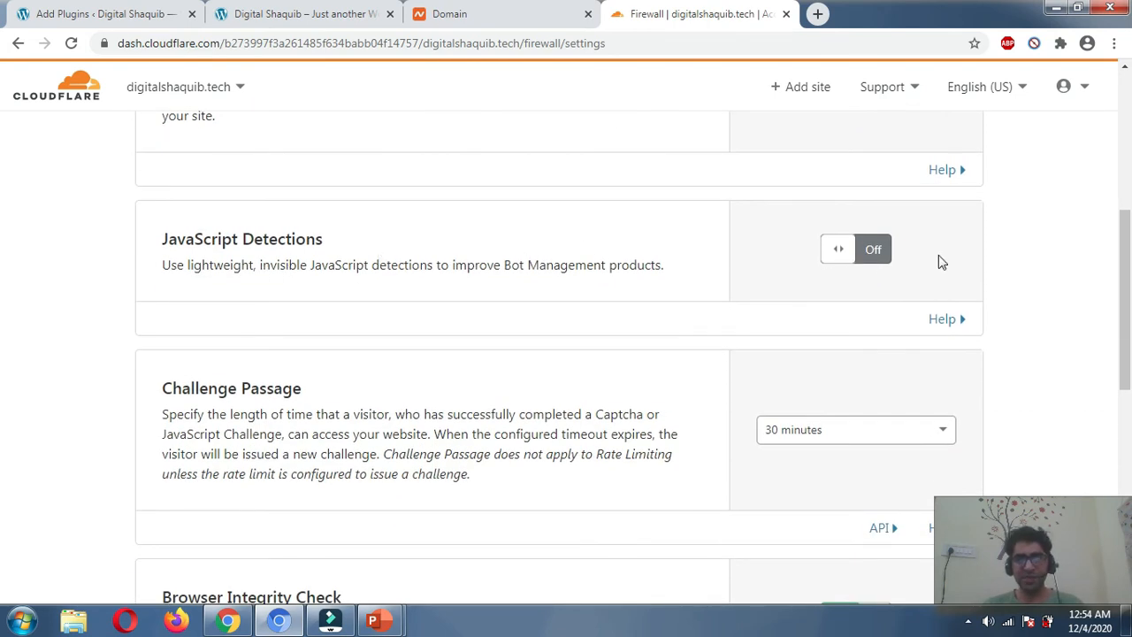
scroll(841, 217, "down", 3)
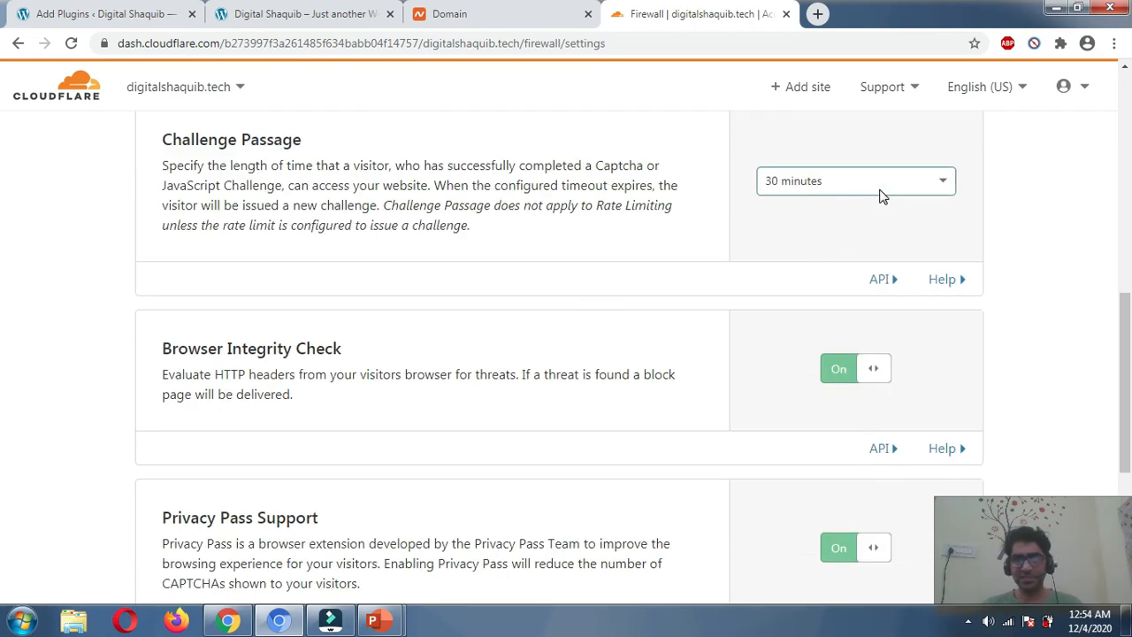
scroll(876, 213, "down", 2)
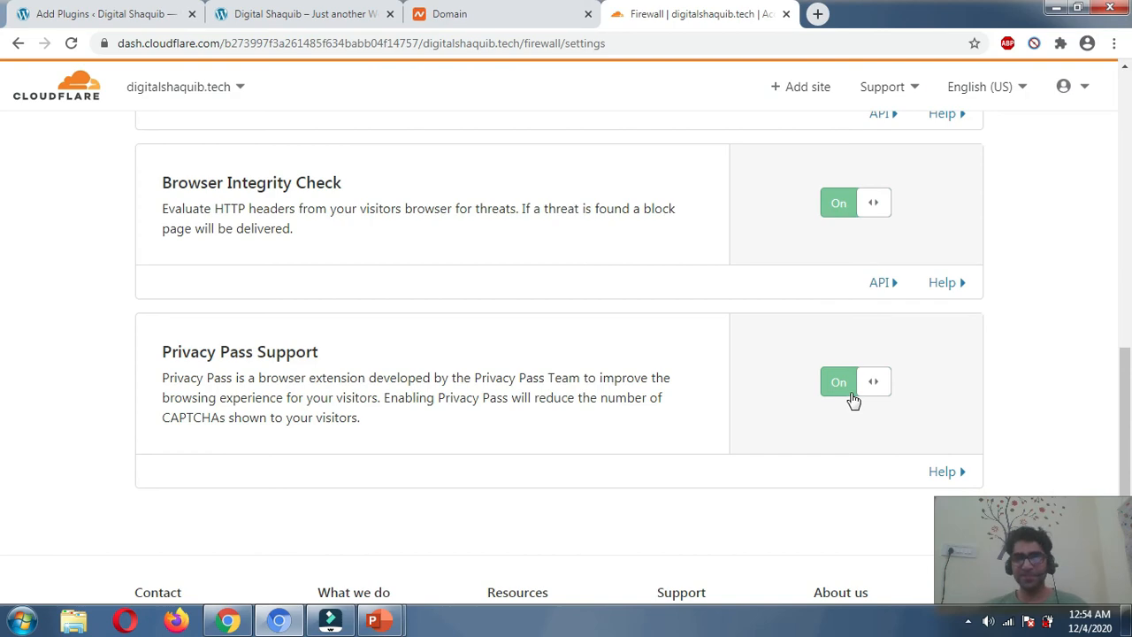
scroll(505, 391, "up", 10)
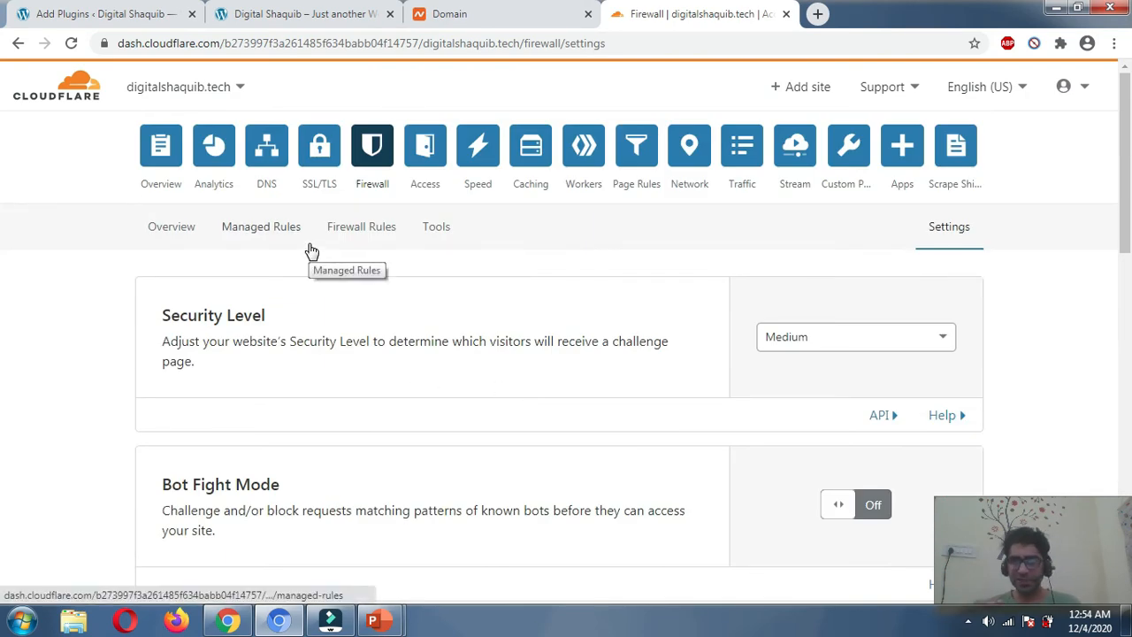
Open the Speed overview and examine the loading comparison with and without Cloudflare, highlighting the speed gain, and the recommended optimizations.
left_click(478, 146)
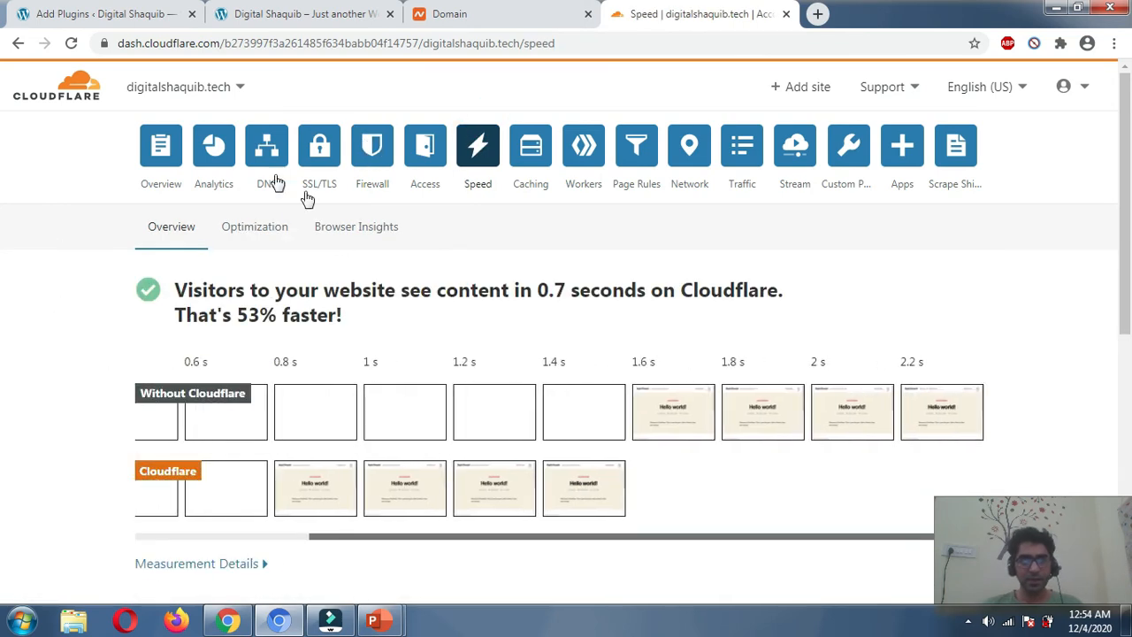
scroll(222, 331, "down", 1)
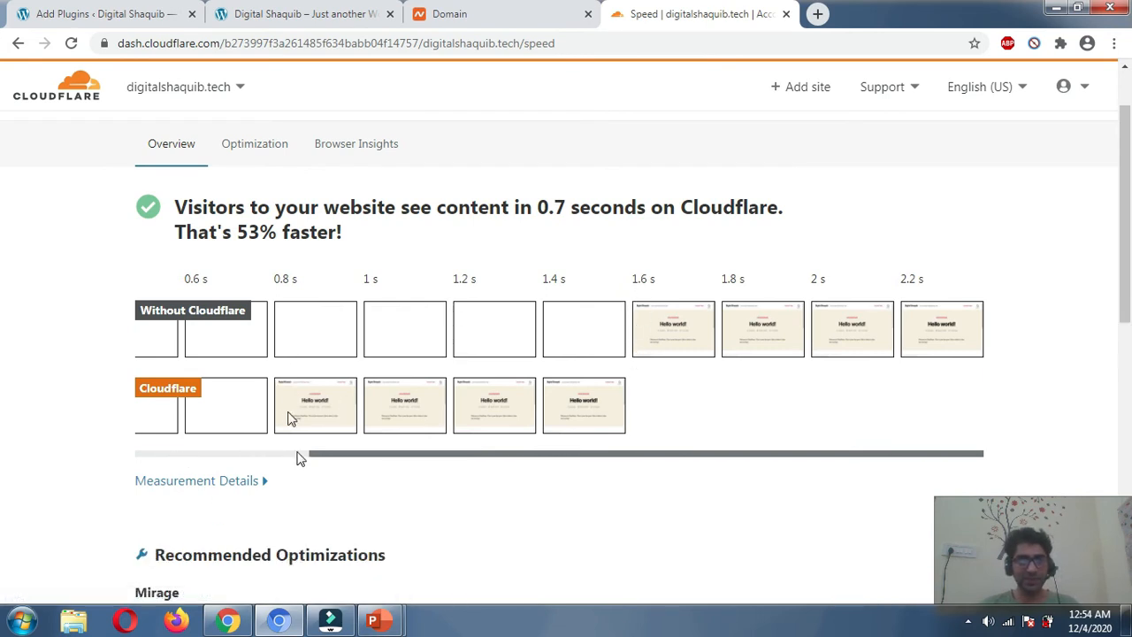
left_click_drag(168, 230, 395, 197)
left_click(325, 225)
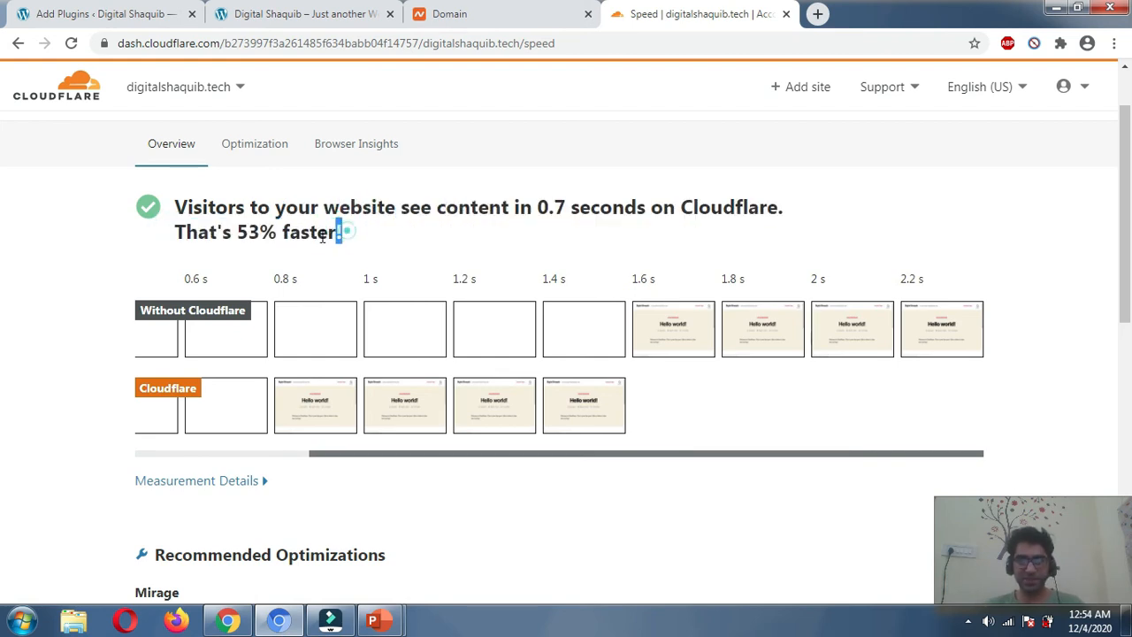
left_click_drag(346, 231, 223, 232)
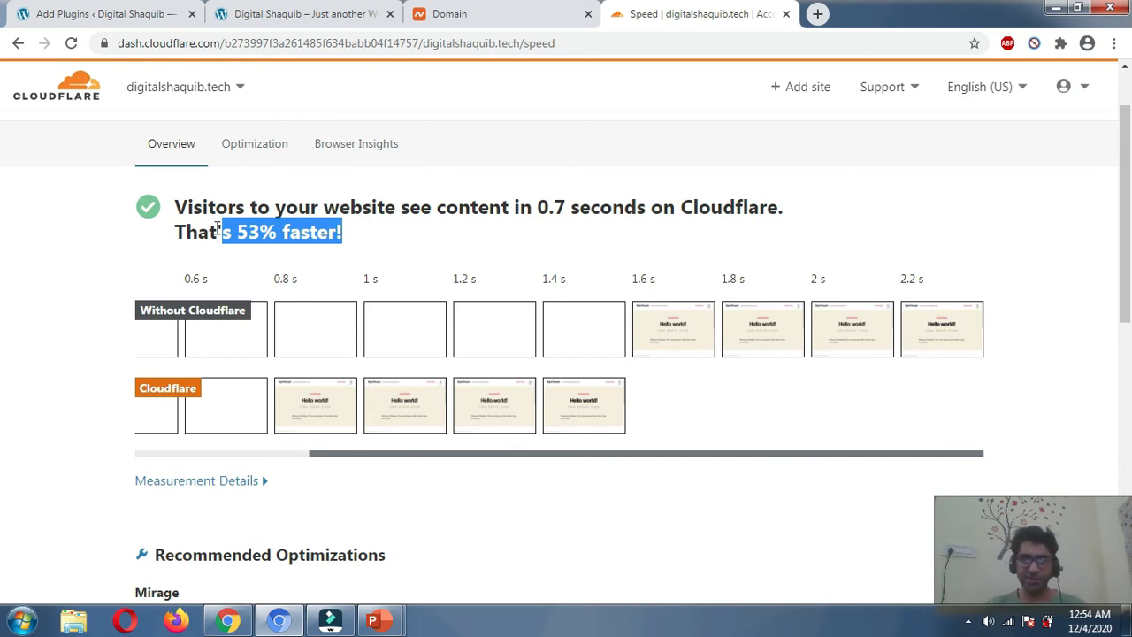
left_click(366, 223)
left_click_drag(341, 230, 276, 234)
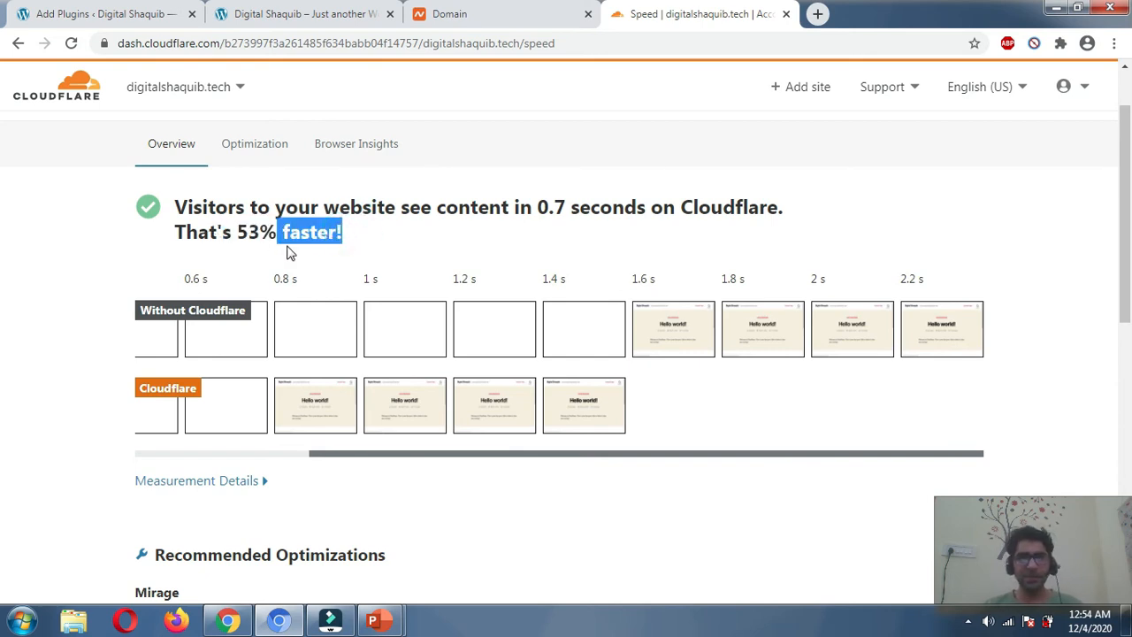
scroll(518, 258, "down", 3)
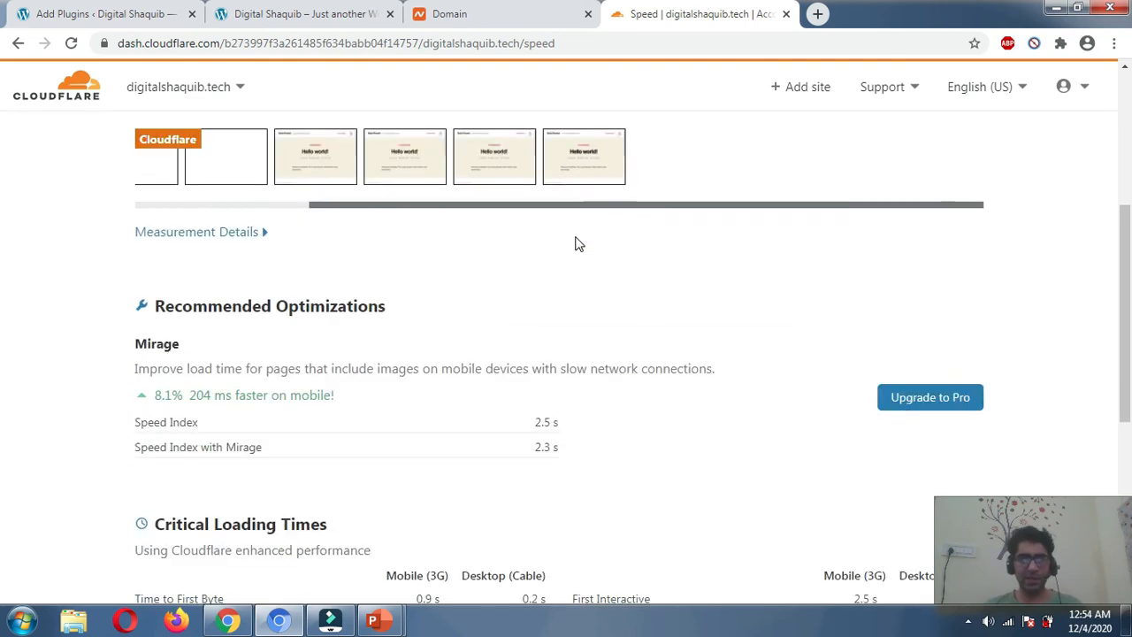
scroll(371, 372, "up", 3)
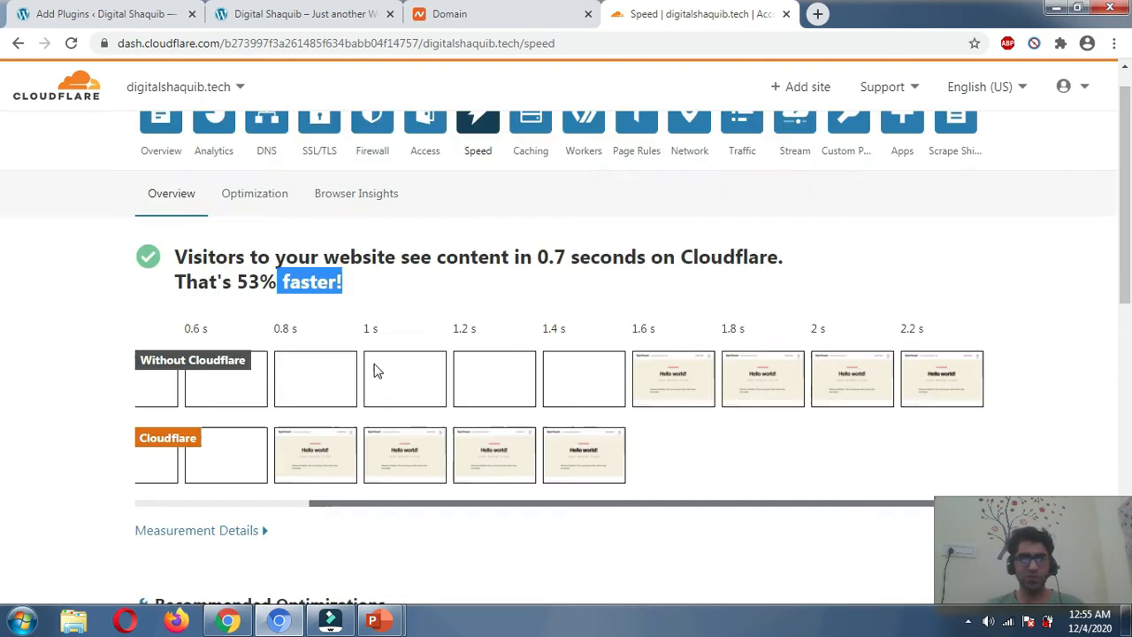
Open the Speed Optimization settings and review Image Resizing, Polish, Auto Minify, Brotli and the Optimized Delivery options.
left_click(260, 236)
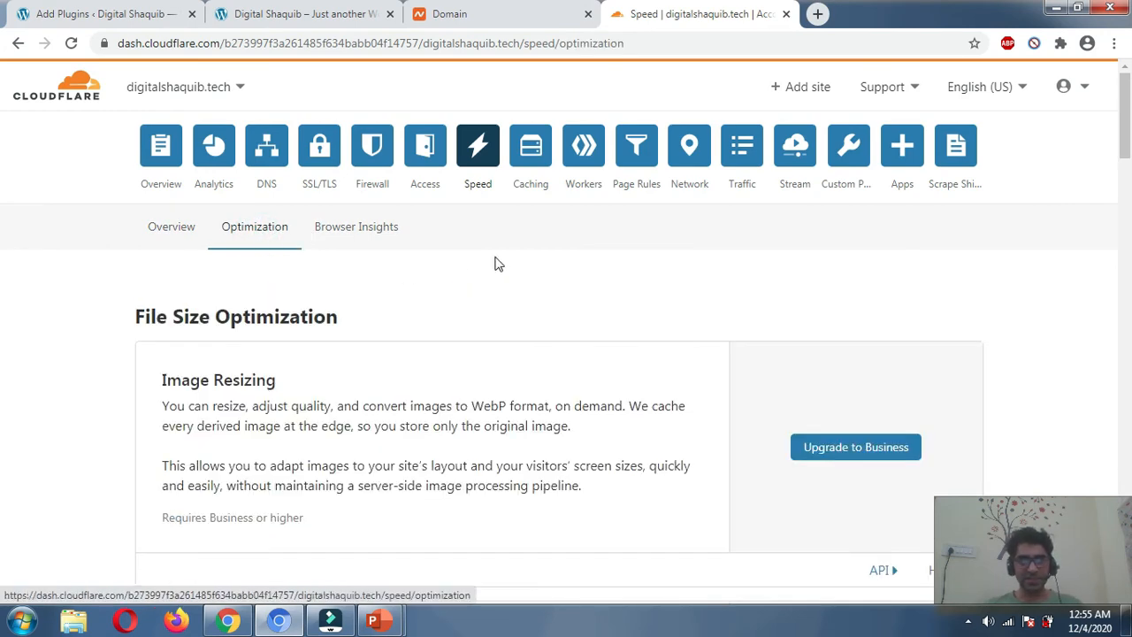
scroll(590, 234, "down", 2)
scroll(619, 228, "down", 2)
scroll(752, 195, "up", 1)
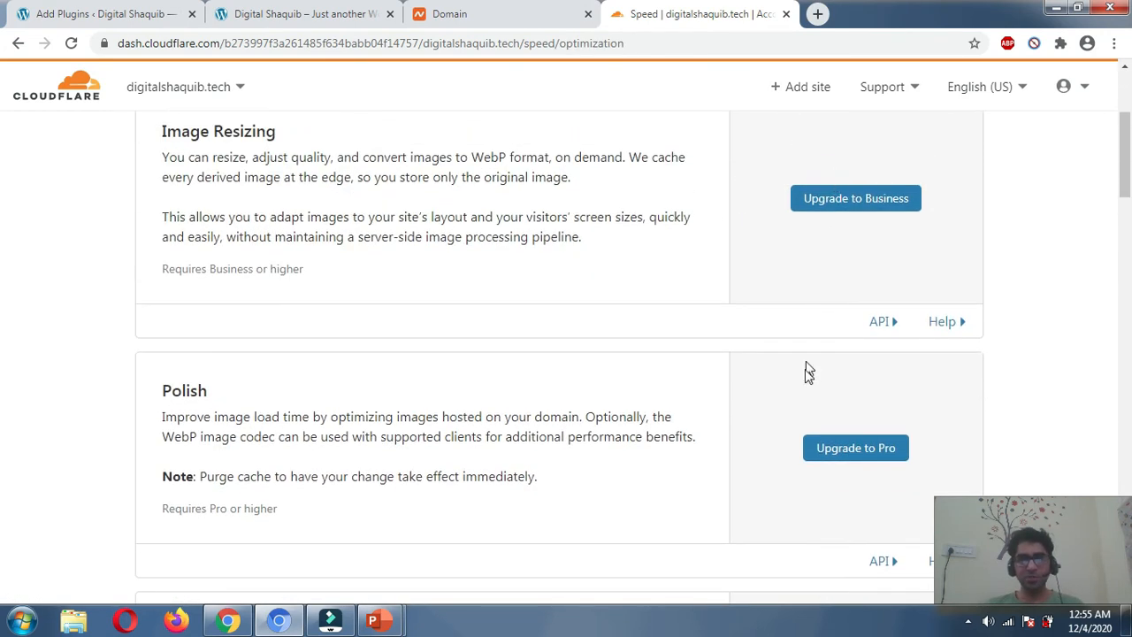
scroll(717, 320, "down", 3)
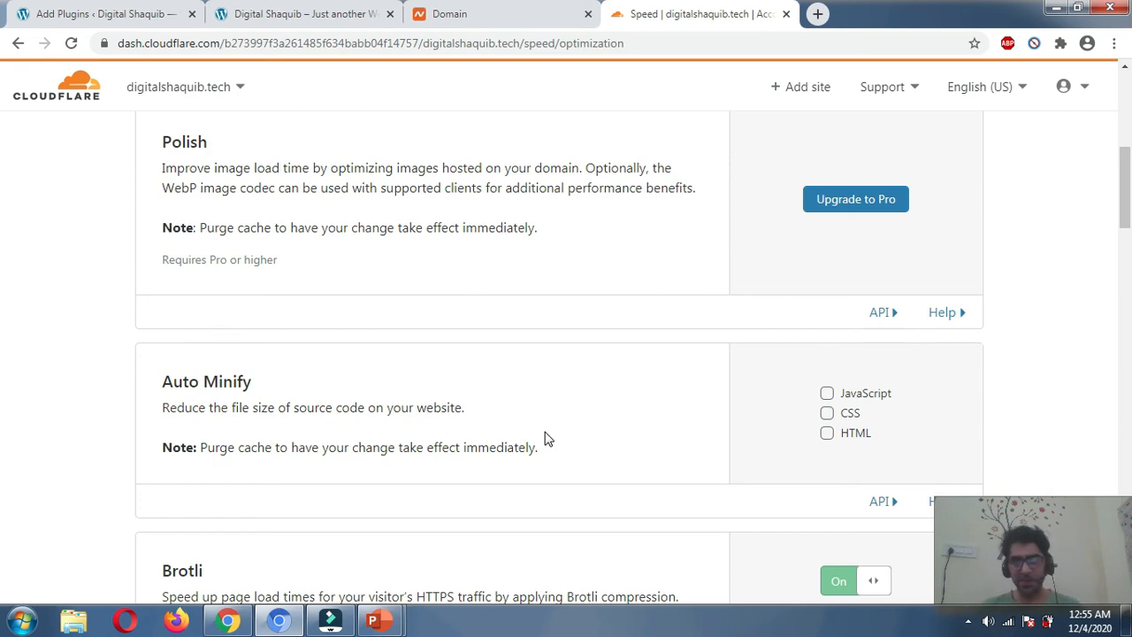
scroll(602, 402, "down", 4)
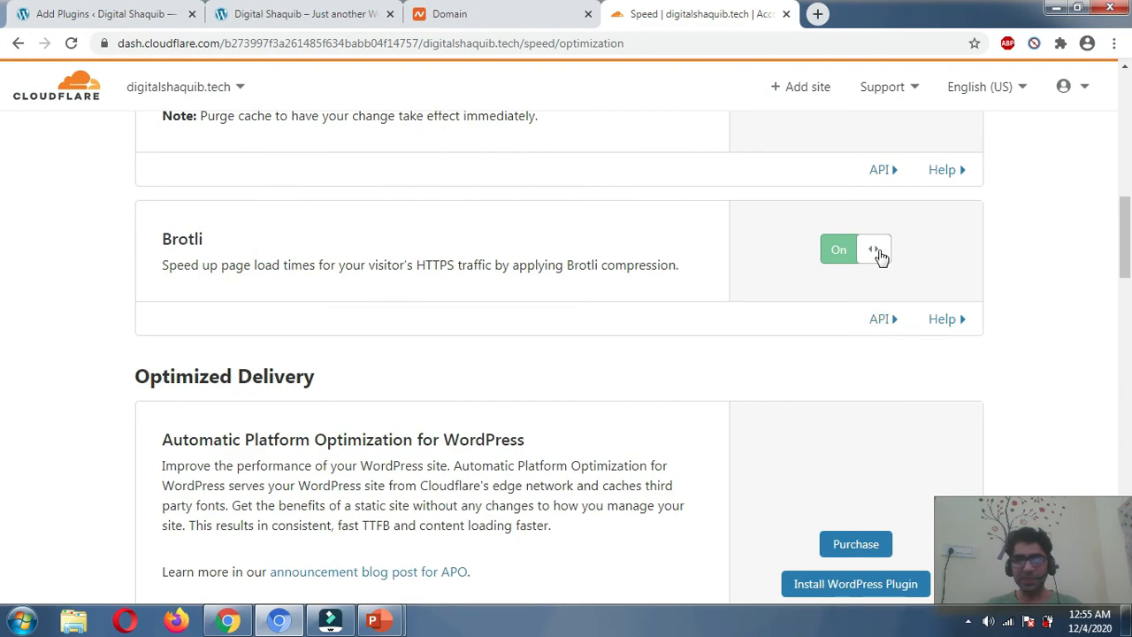
scroll(879, 255, "down", 5)
scroll(366, 455, "up", 6)
scroll(675, 346, "down", 10)
scroll(601, 345, "up", 3)
scroll(602, 345, "up", 15)
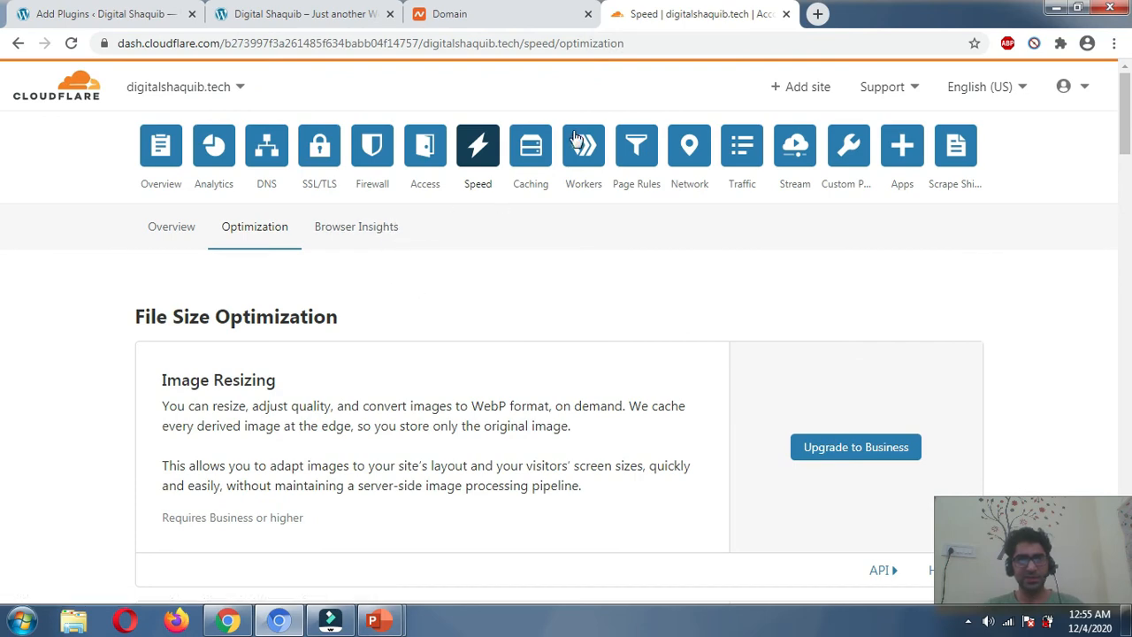
Open the Caching configuration settings and review Purge Cache, Caching Level and Browser Cache TTL.
left_click(530, 149)
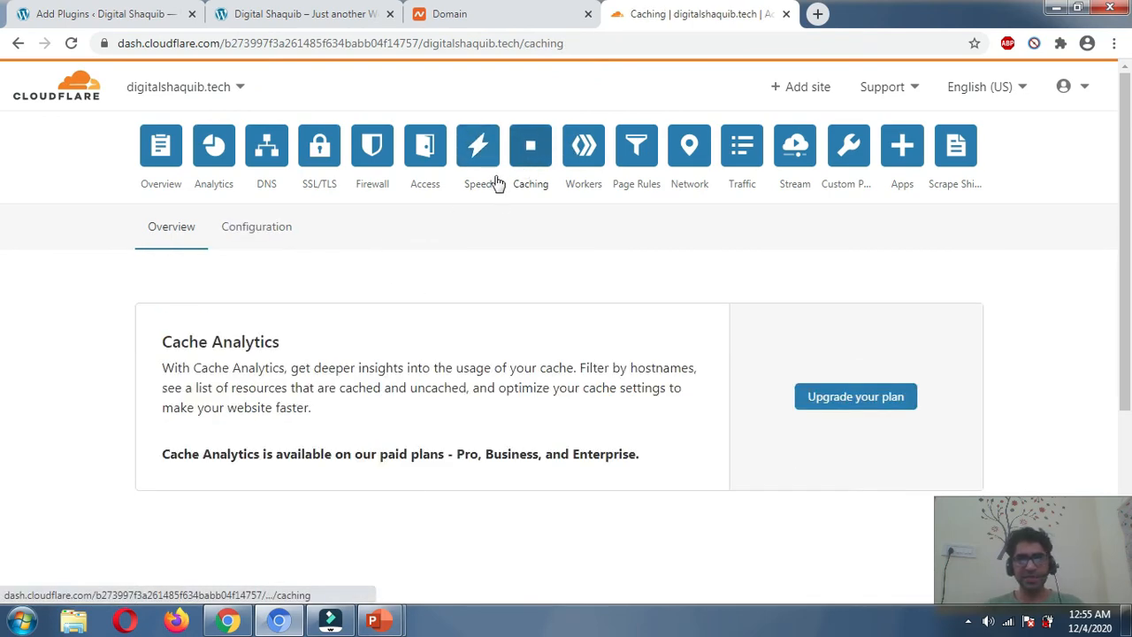
left_click(252, 230)
scroll(637, 235, "down", 2)
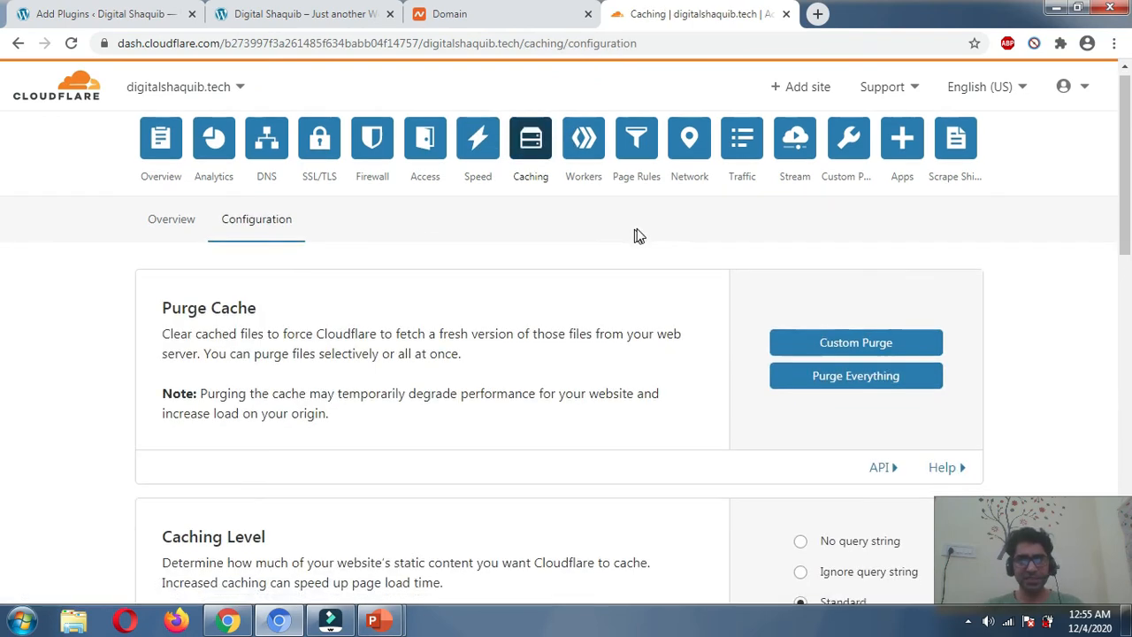
scroll(640, 240, "up", 1)
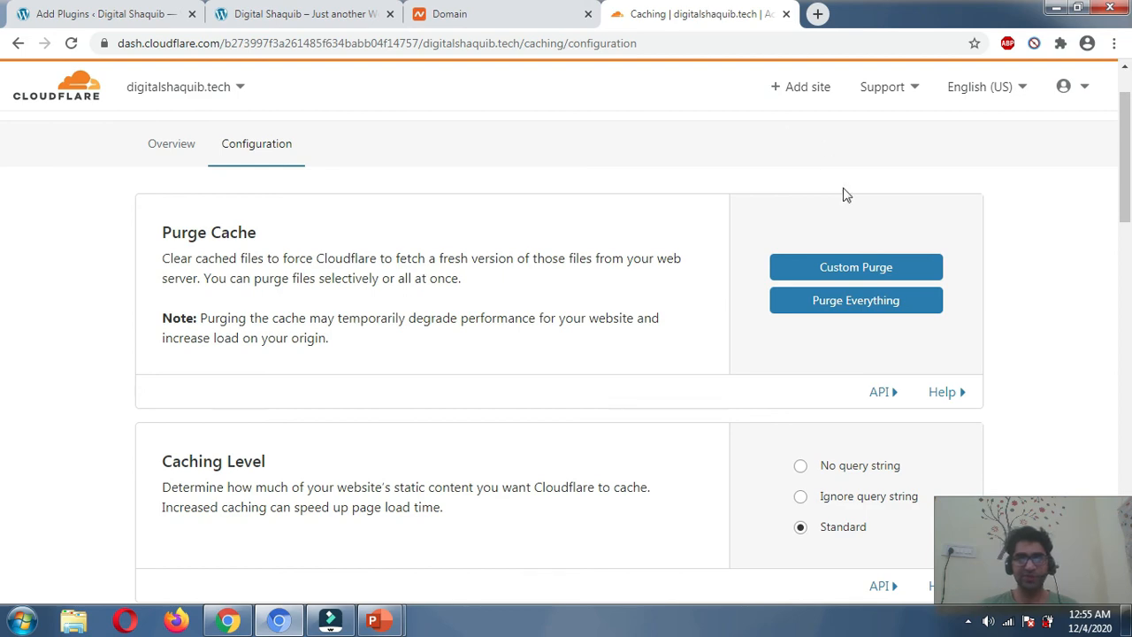
scroll(796, 274, "down", 3)
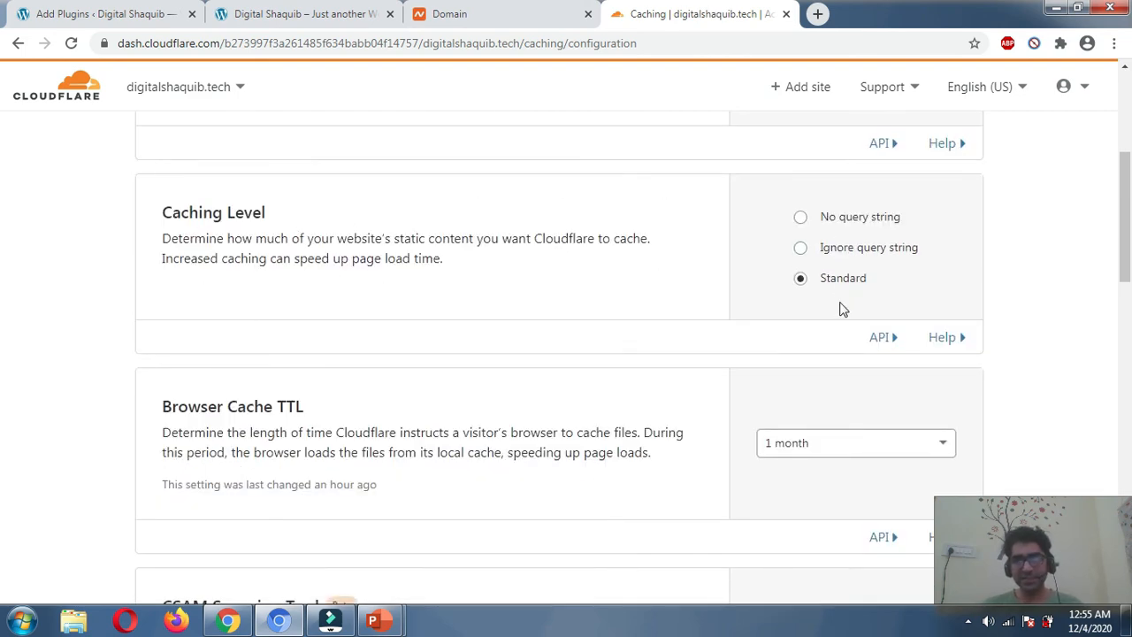
scroll(637, 273, "down", 2)
scroll(601, 276, "down", 2)
scroll(602, 273, "up", 2)
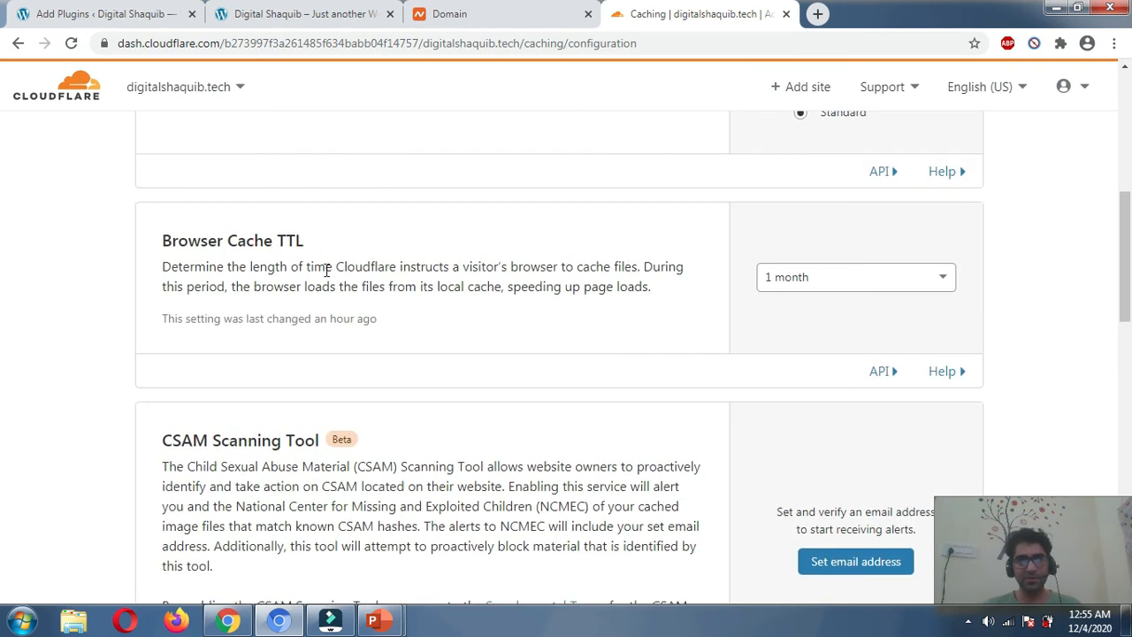
Review the remaining caching options: CSAM Scanning Tool, Always Online, Development Mode and Enable Query String Sort.
scroll(821, 280, "down", 5)
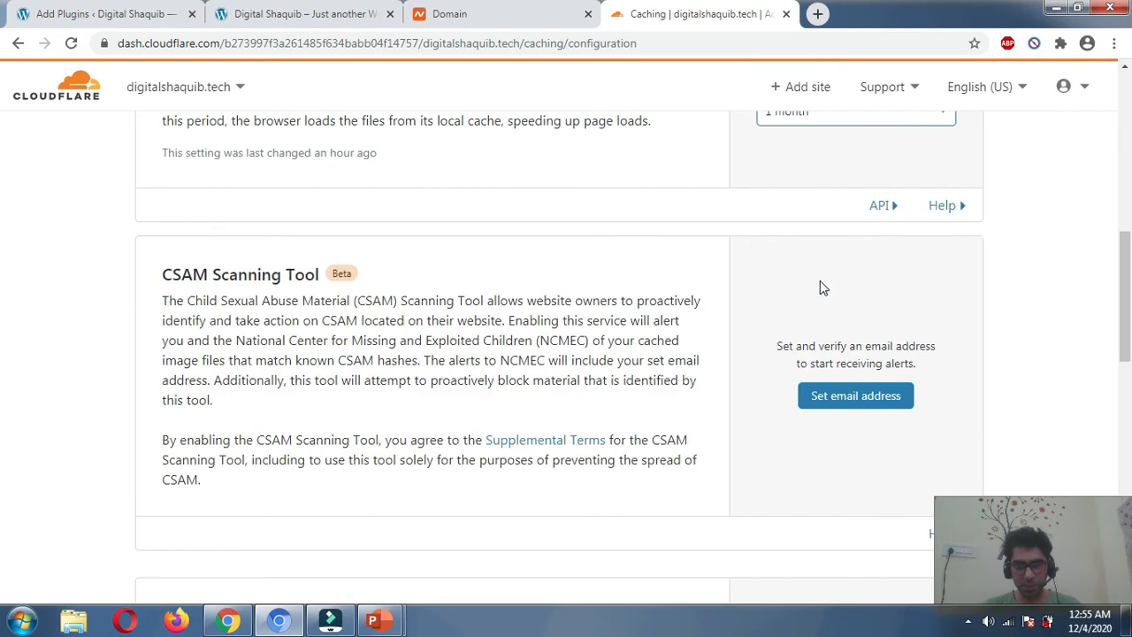
scroll(619, 301, "down", 1)
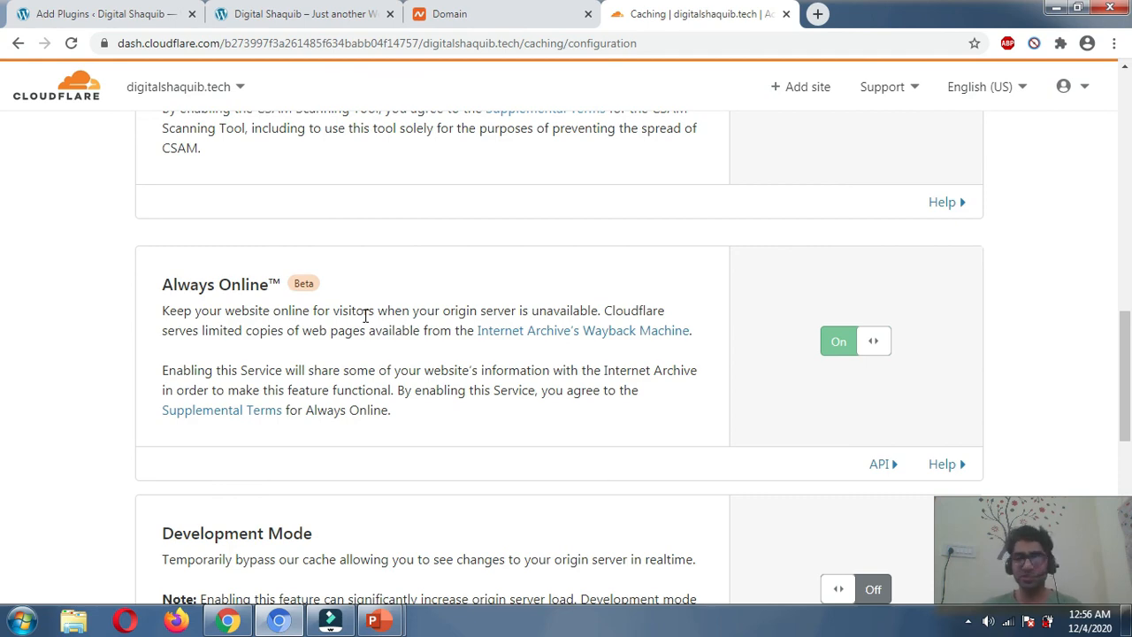
scroll(366, 316, "down", 3)
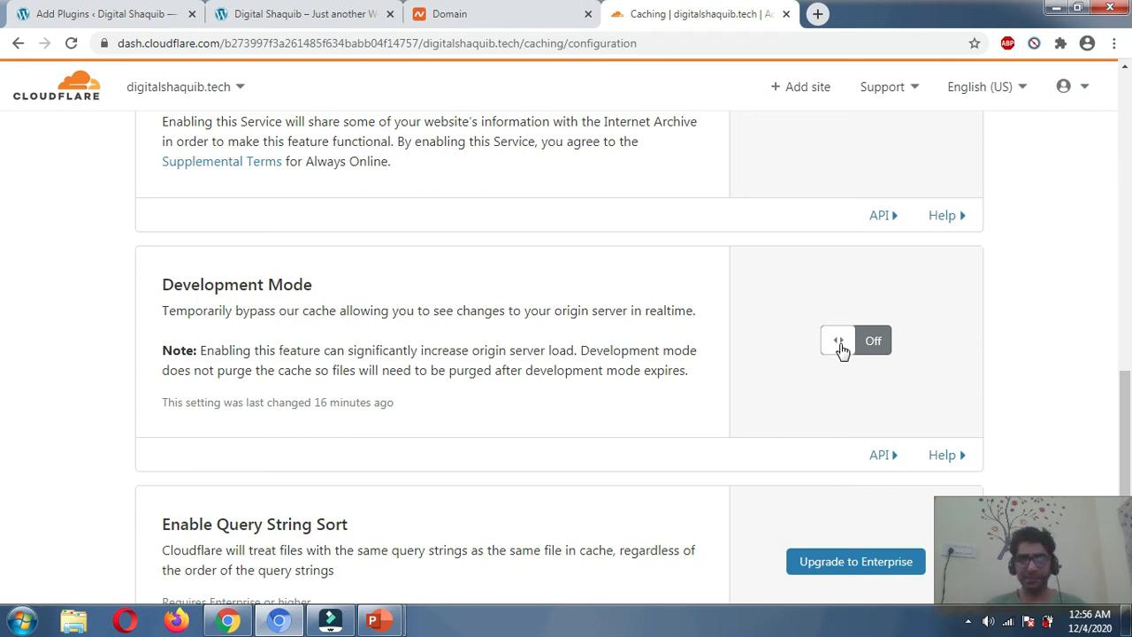
scroll(610, 358, "down", 3)
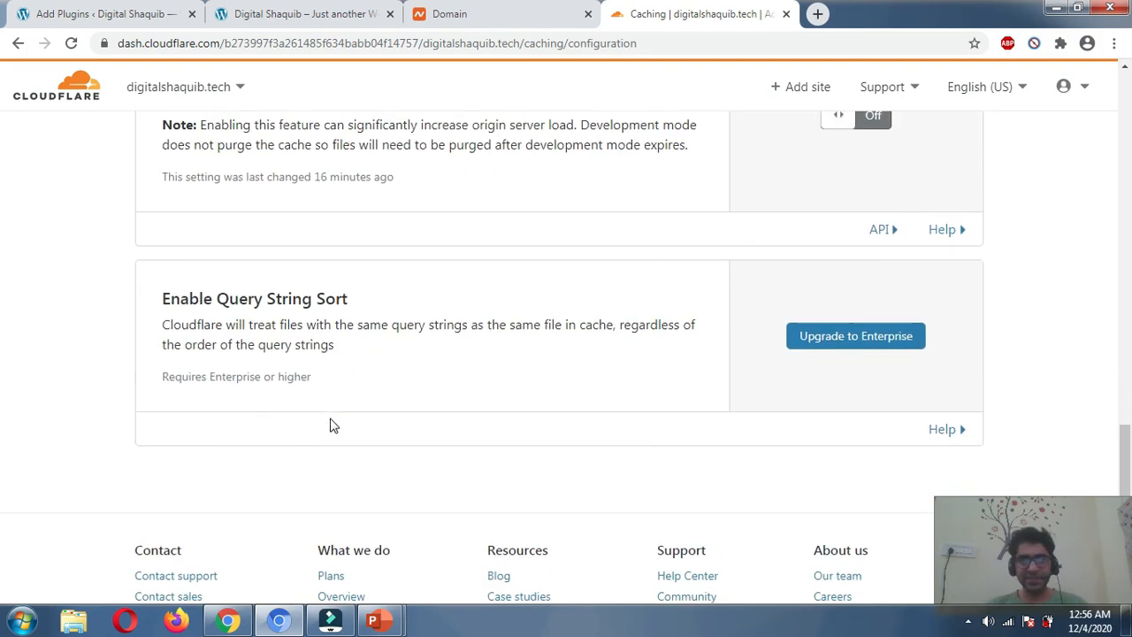
scroll(369, 399, "up", 20)
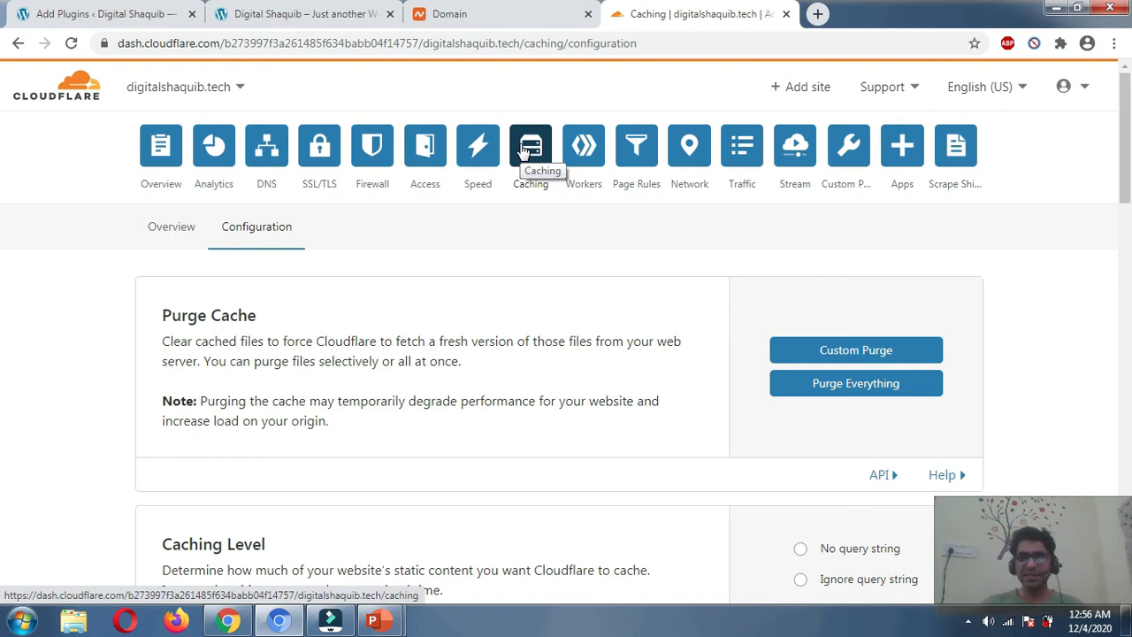
Switch to the live digitalshaquib.tech website and look over the homepage's hero section.
left_click(316, 16)
scroll(495, 177, "up", 4)
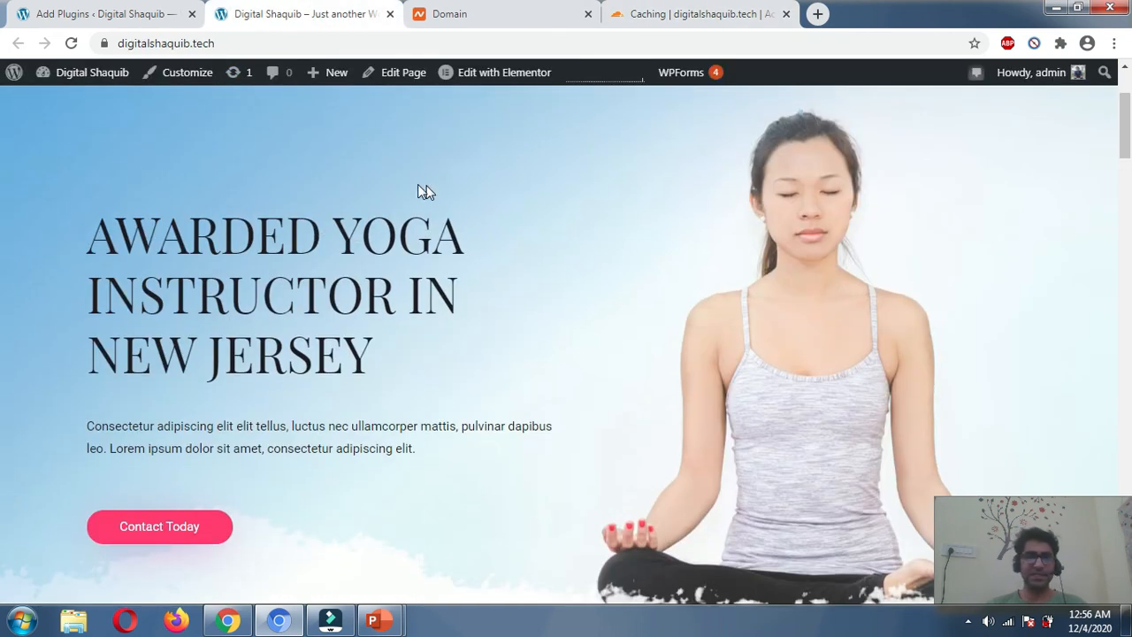
scroll(440, 258, "down", 3)
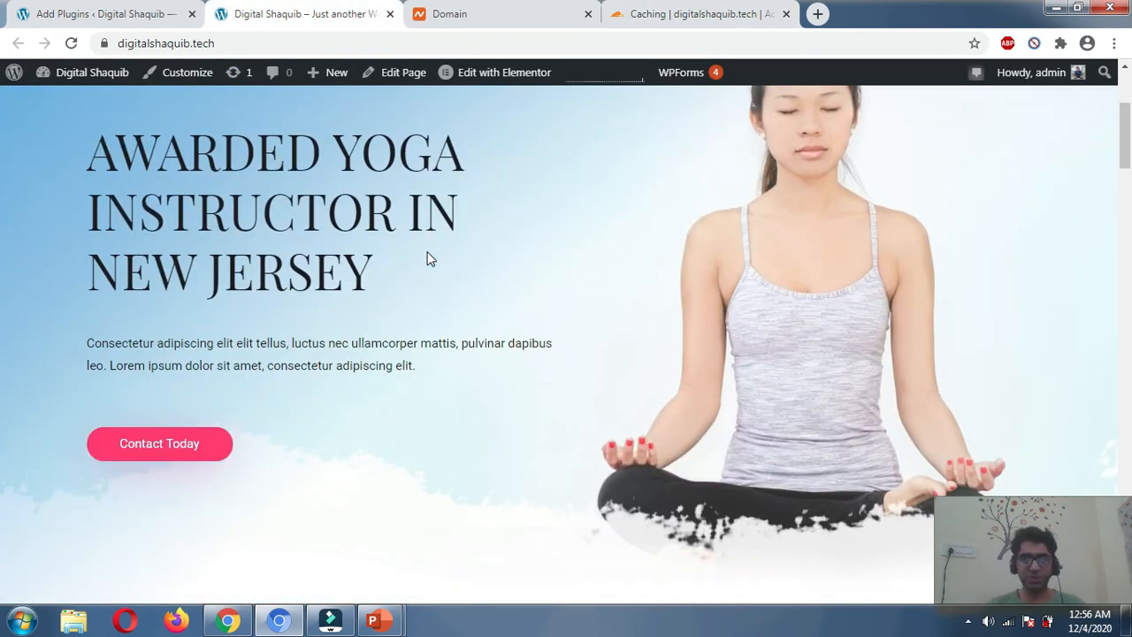